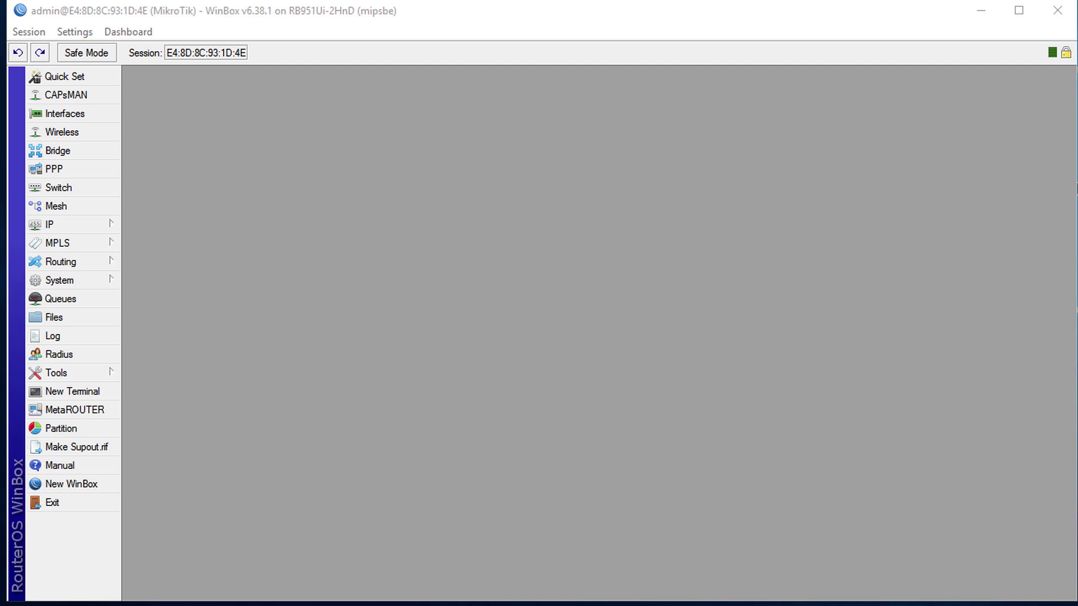
# Open IP > Addresses and start a new entry in the Address List.
pyautogui.click(90, 230)
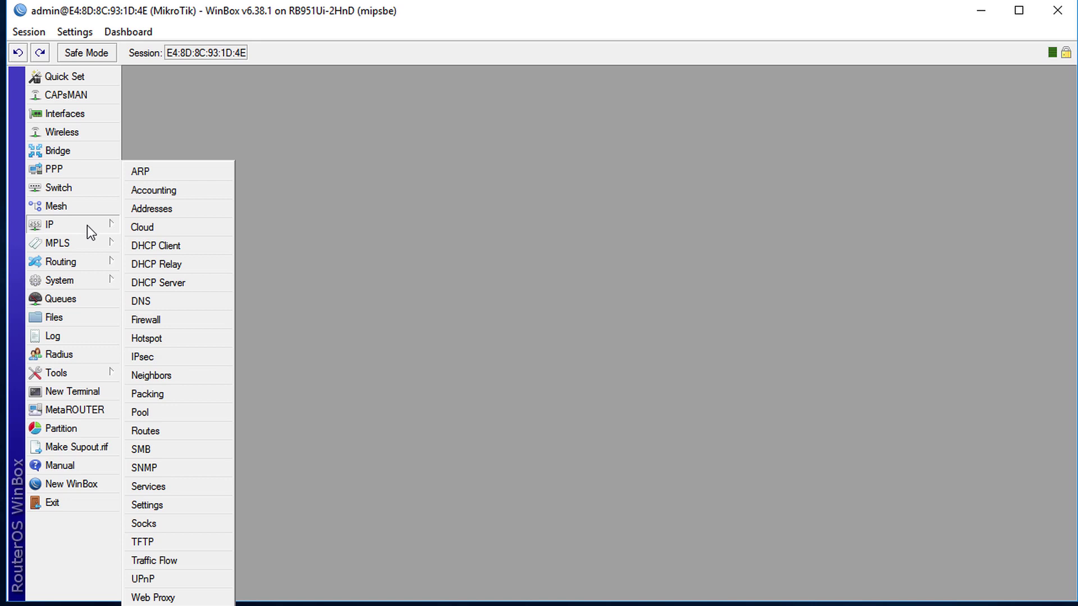
pyautogui.click(143, 208)
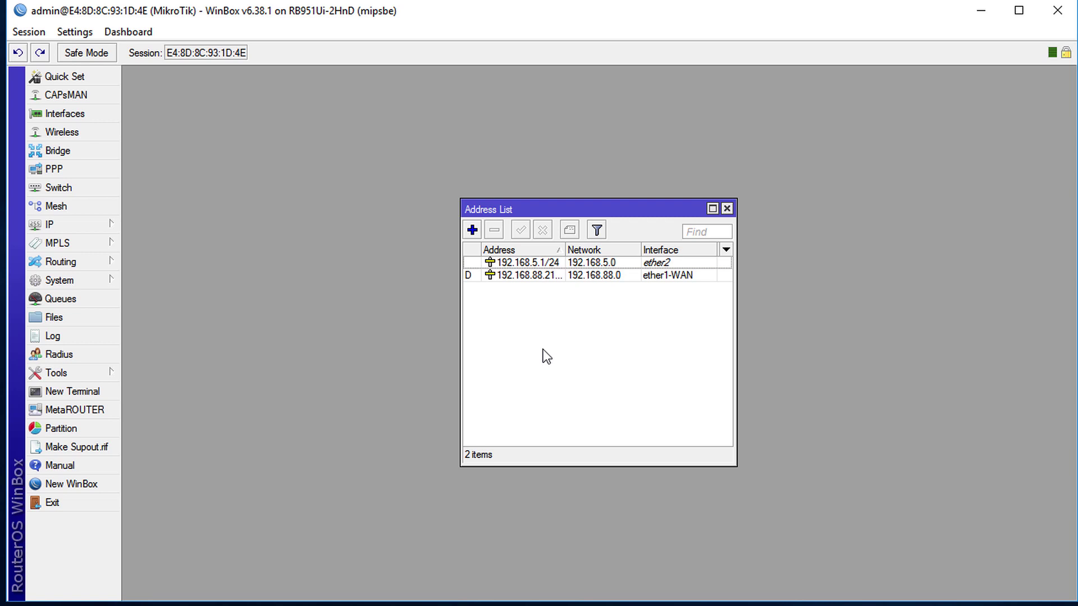
pyautogui.click(472, 230)
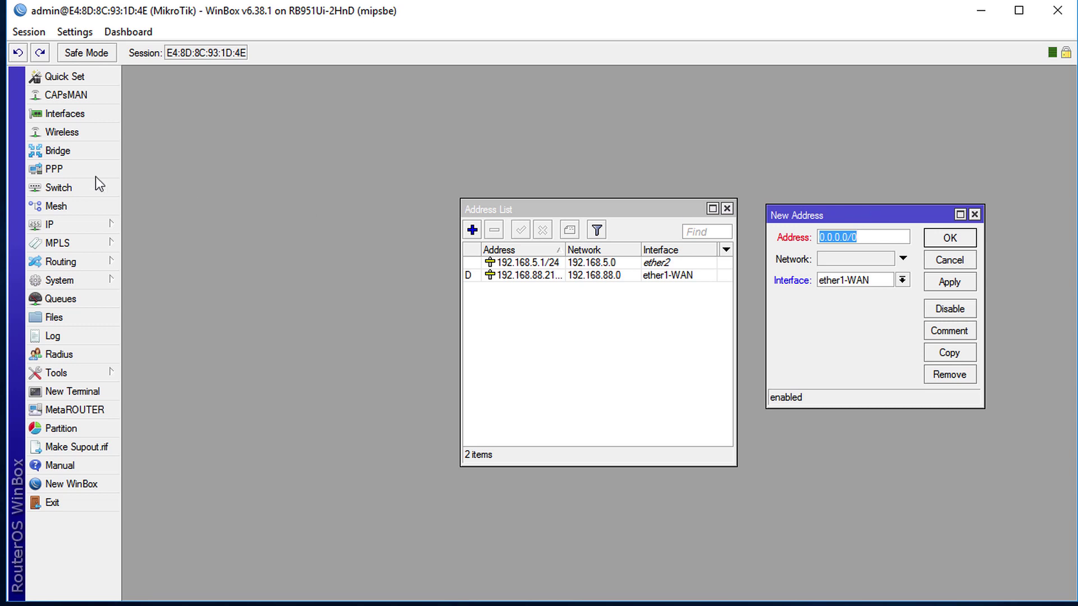
# Inspect the bridge ports, comparing the ether4 and ether5 entries on bridge2.
pyautogui.click(75, 155)
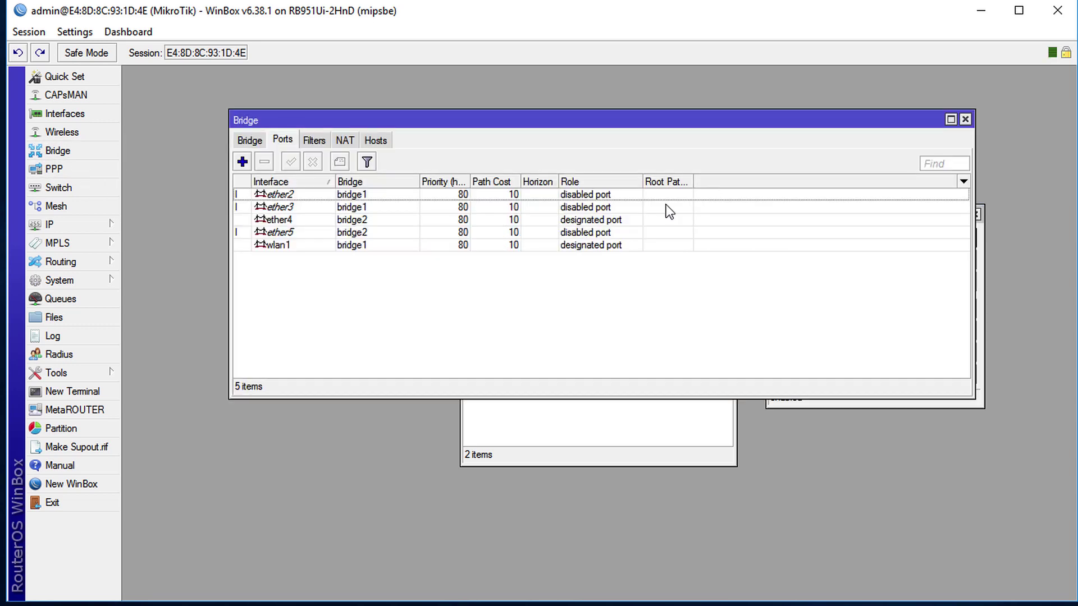
pyautogui.click(289, 232)
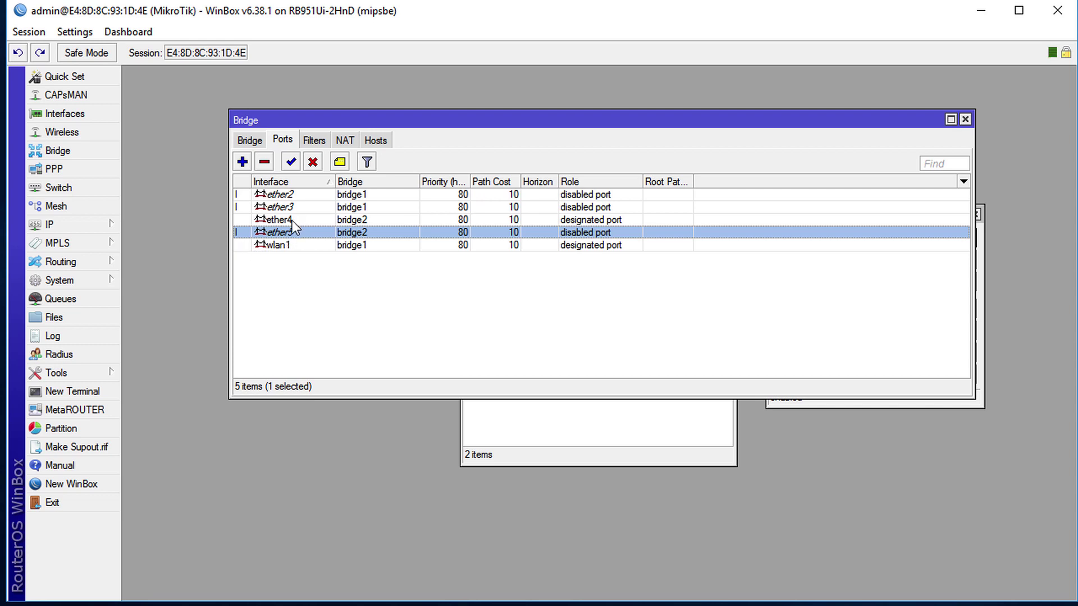
pyautogui.click(292, 221)
pyautogui.click(293, 233)
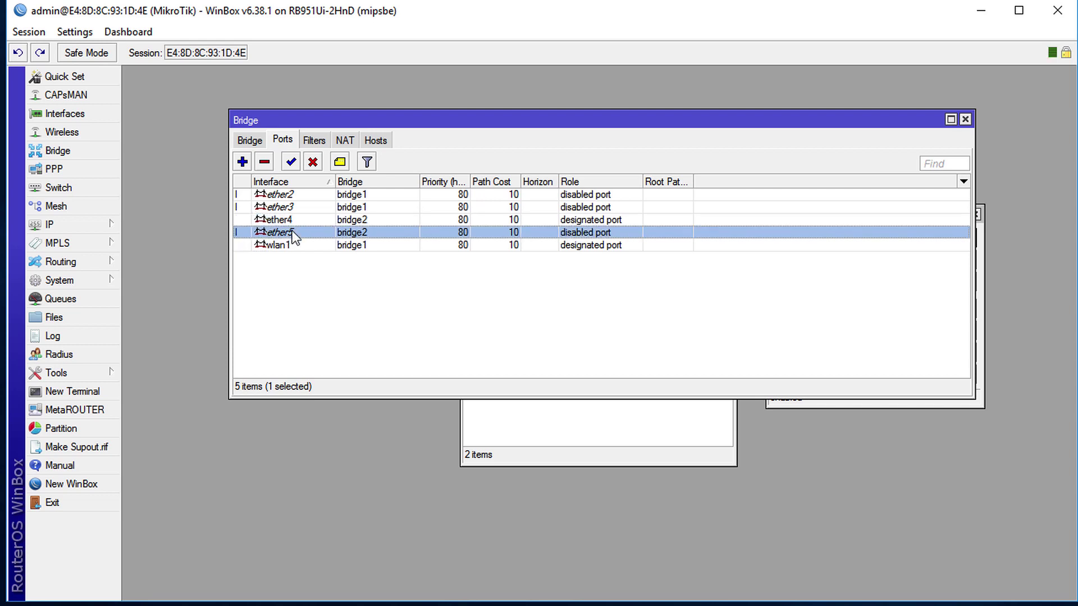
pyautogui.click(366, 220)
pyautogui.click(362, 231)
# Finish comparing the ether4 and ether5 port entries and close the Bridge window.
pyautogui.click(295, 222)
pyautogui.click(295, 231)
pyautogui.click(965, 120)
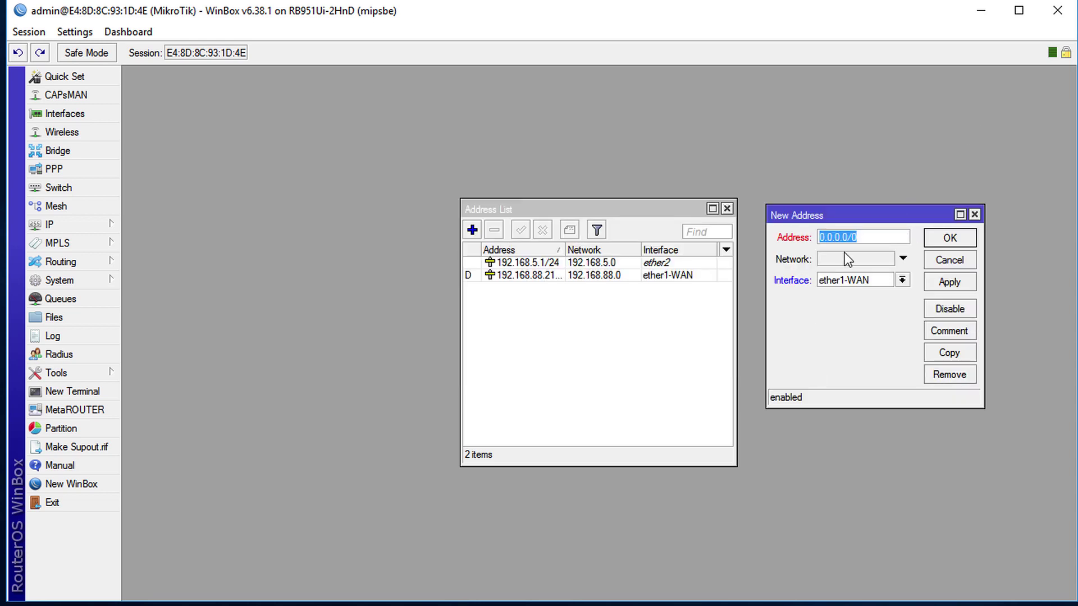
# Assign the address 192.168.6.1/24 to bridge2 and save it.
pyautogui.write('192.168.6.1/24')
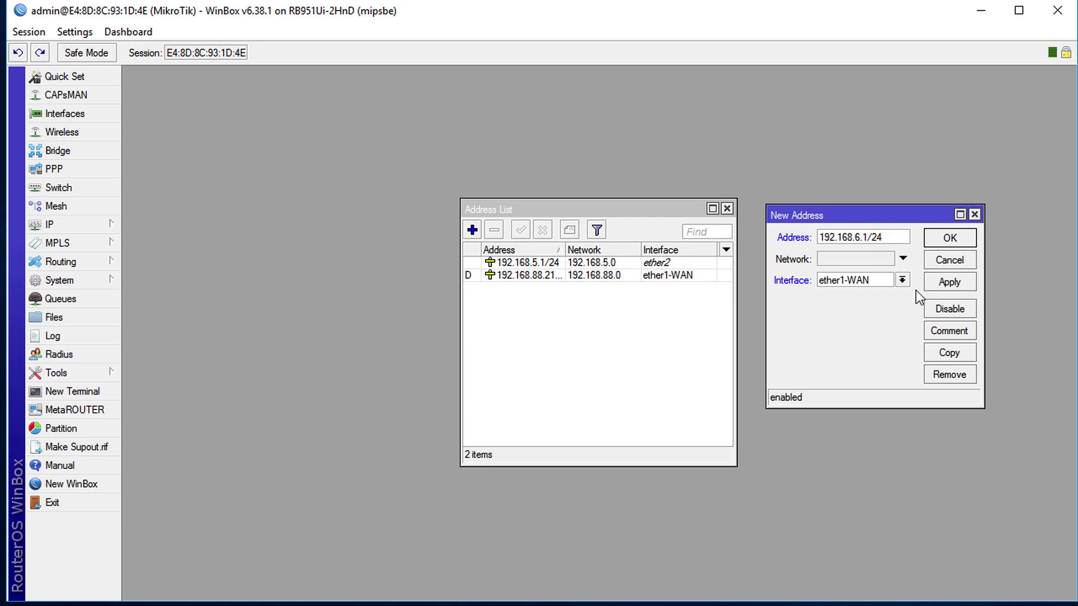
pyautogui.click(903, 280)
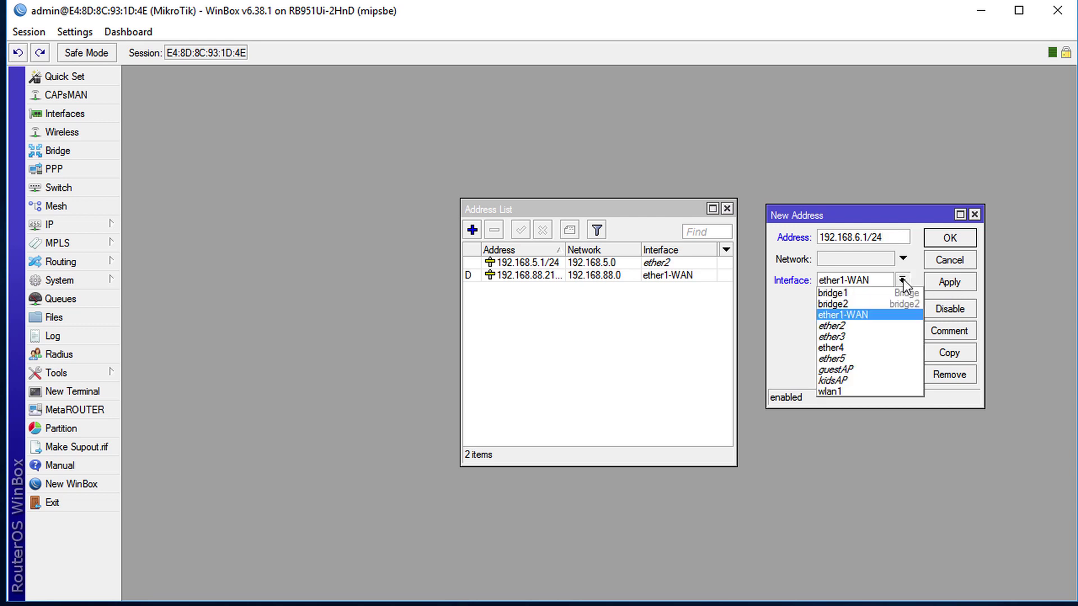
pyautogui.click(865, 305)
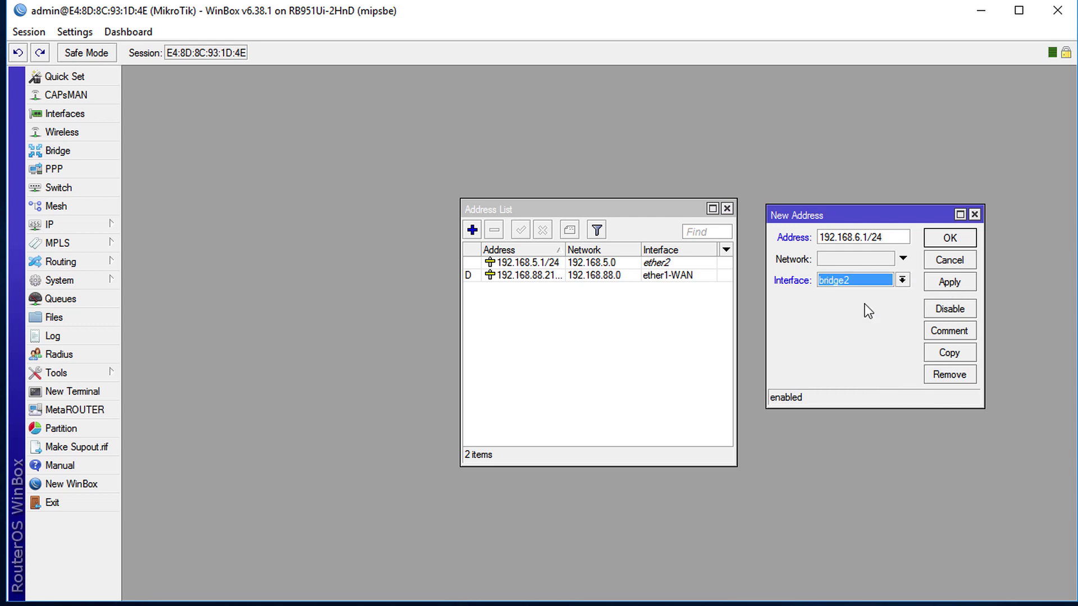
pyautogui.click(949, 282)
pyautogui.click(949, 239)
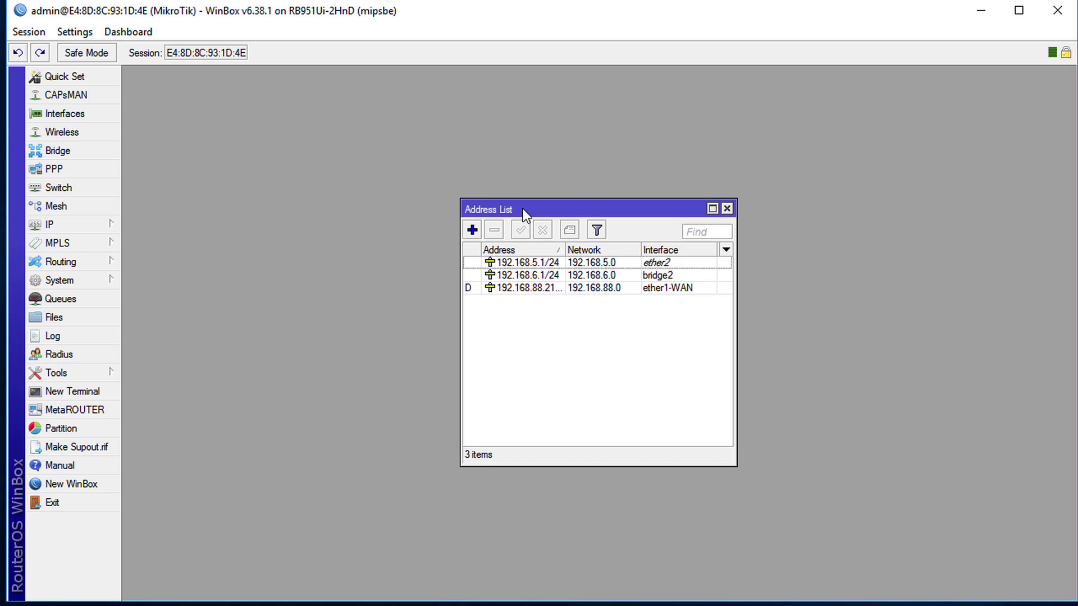
# Move the address list aside, open IP > Pool and select pool1 (192.168.5.10-192.168.5.254).
pyautogui.moveTo(594, 187); pyautogui.dragTo(861, 90)
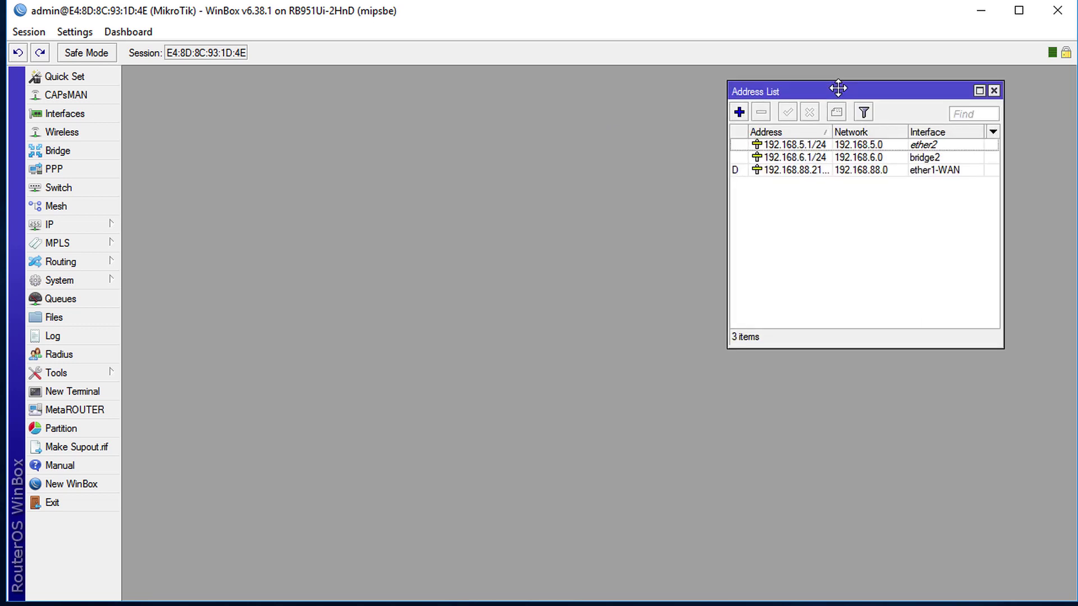
pyautogui.click(76, 226)
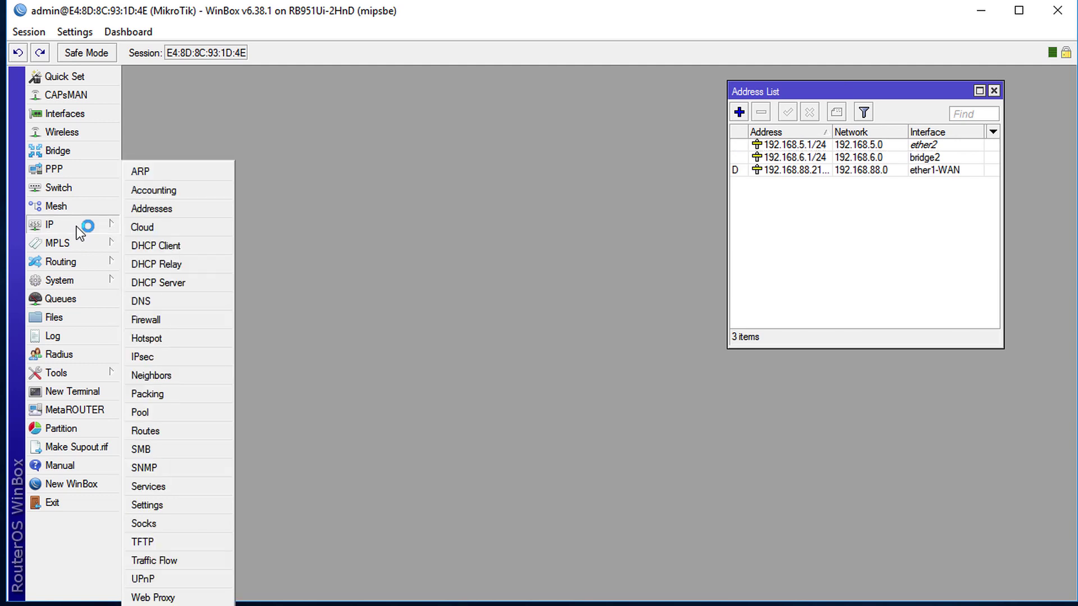
pyautogui.click(181, 417)
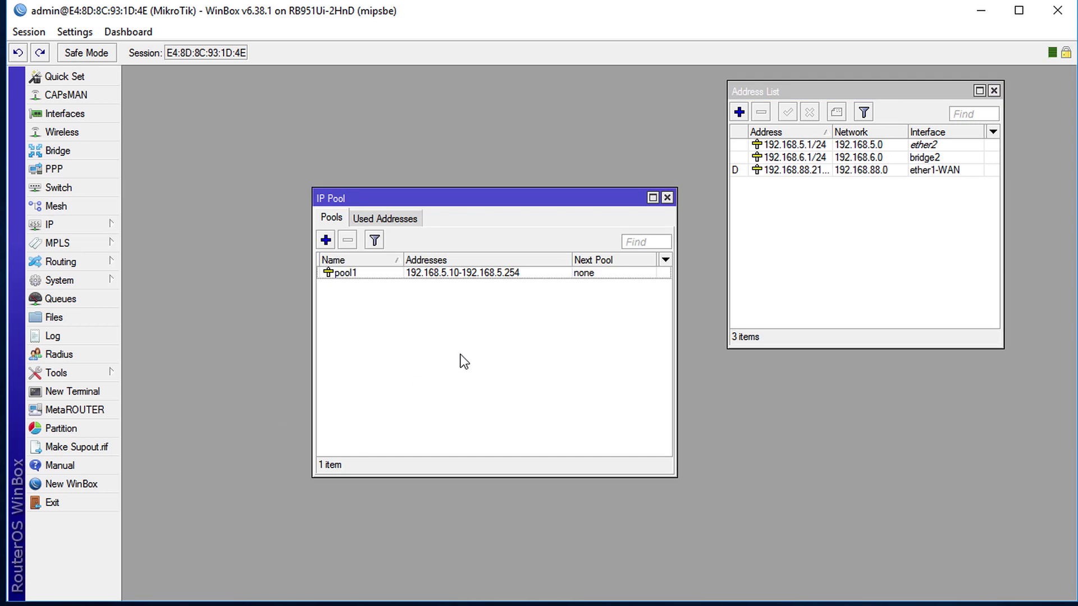
pyautogui.moveTo(521, 199); pyautogui.dragTo(547, 102)
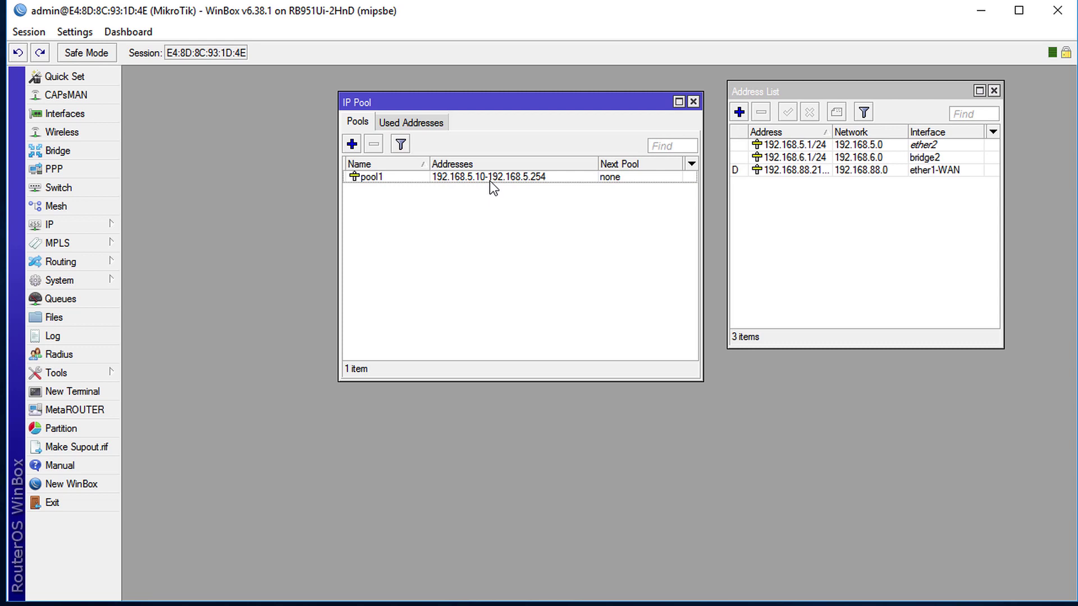
pyautogui.click(474, 181)
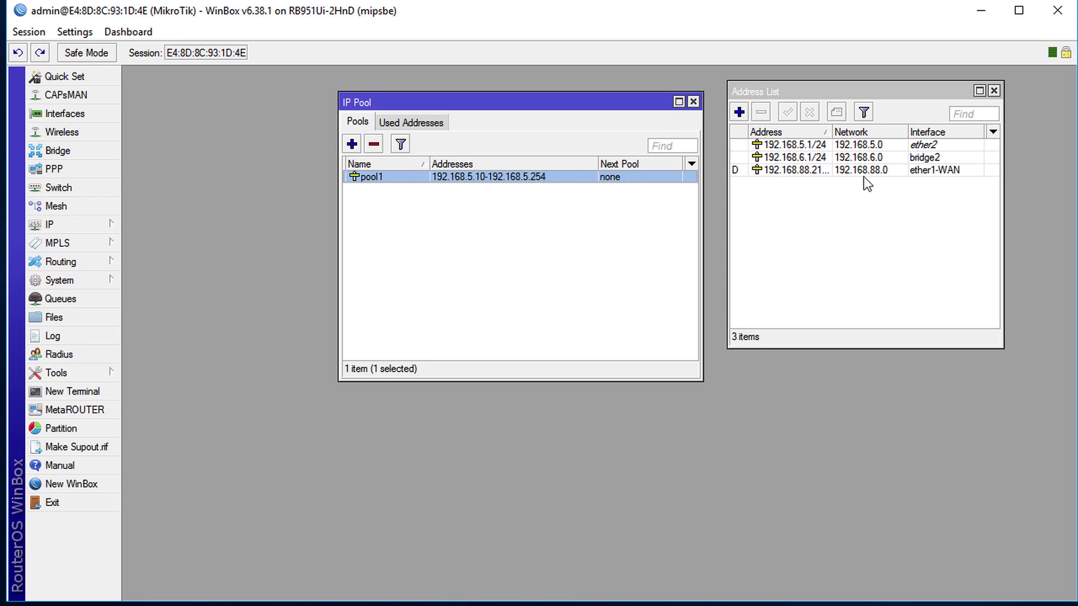
# Add pool2 with the address range 192.168.6.20-192.168.6.30.
pyautogui.click(353, 144)
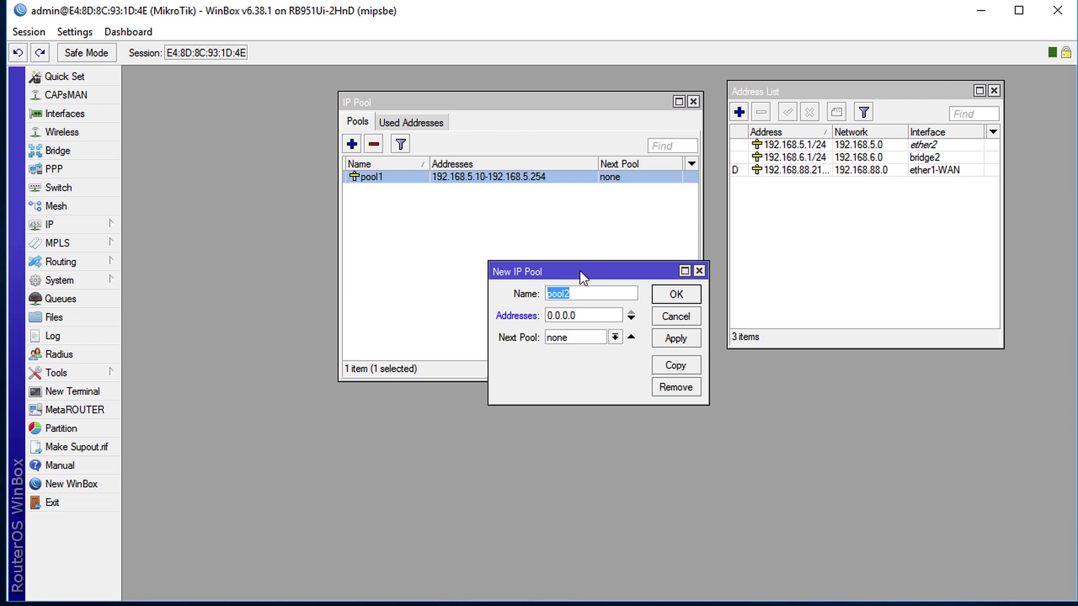
pyautogui.moveTo(580, 270); pyautogui.dragTo(498, 192)
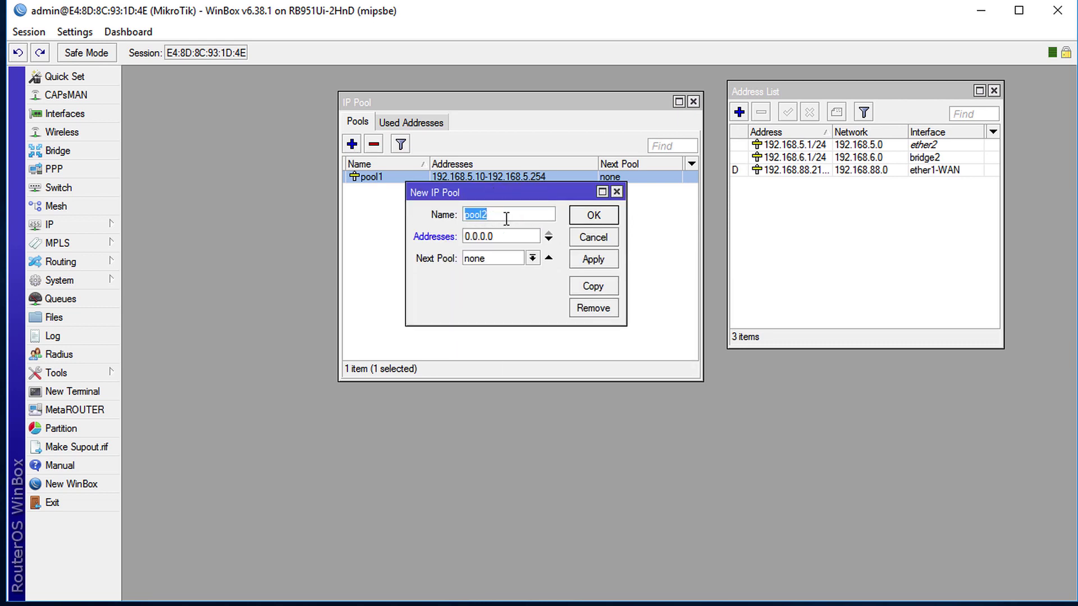
pyautogui.press('Tab')
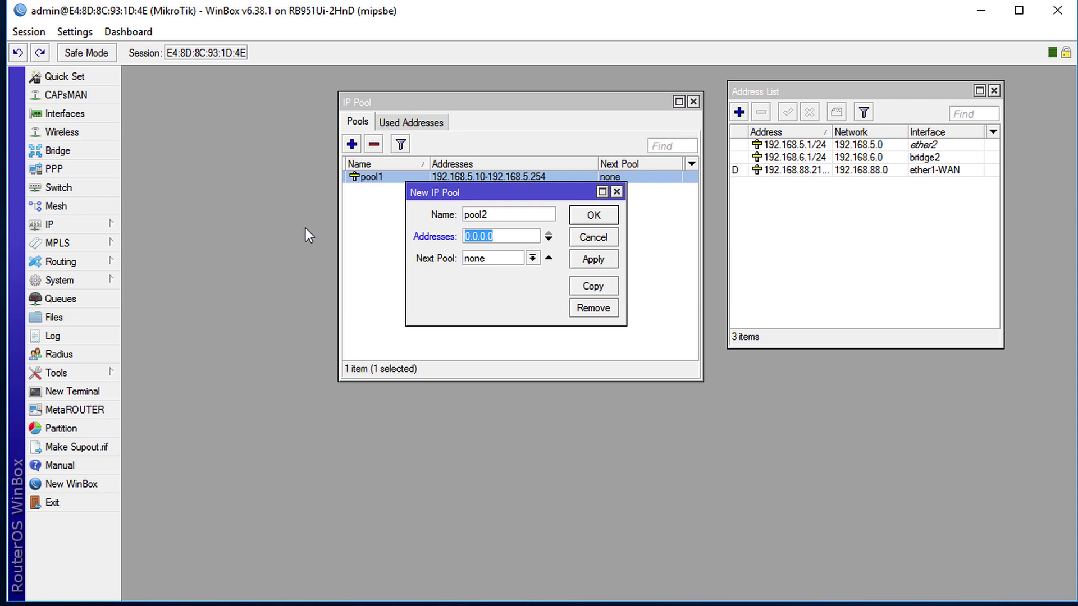
pyautogui.write('192.168.6.20')
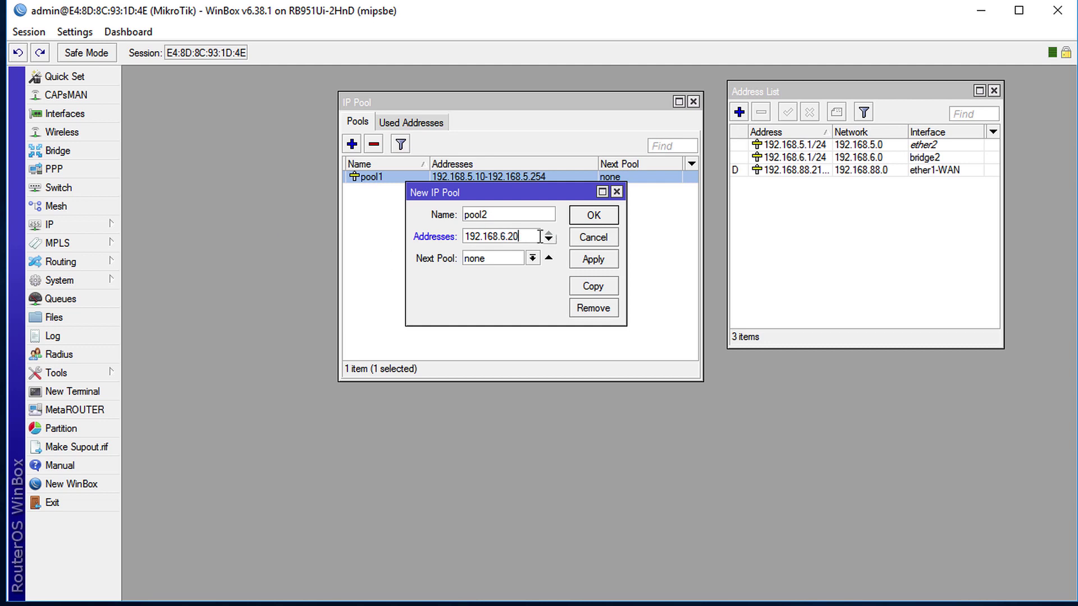
pyautogui.write('-192.168.6')
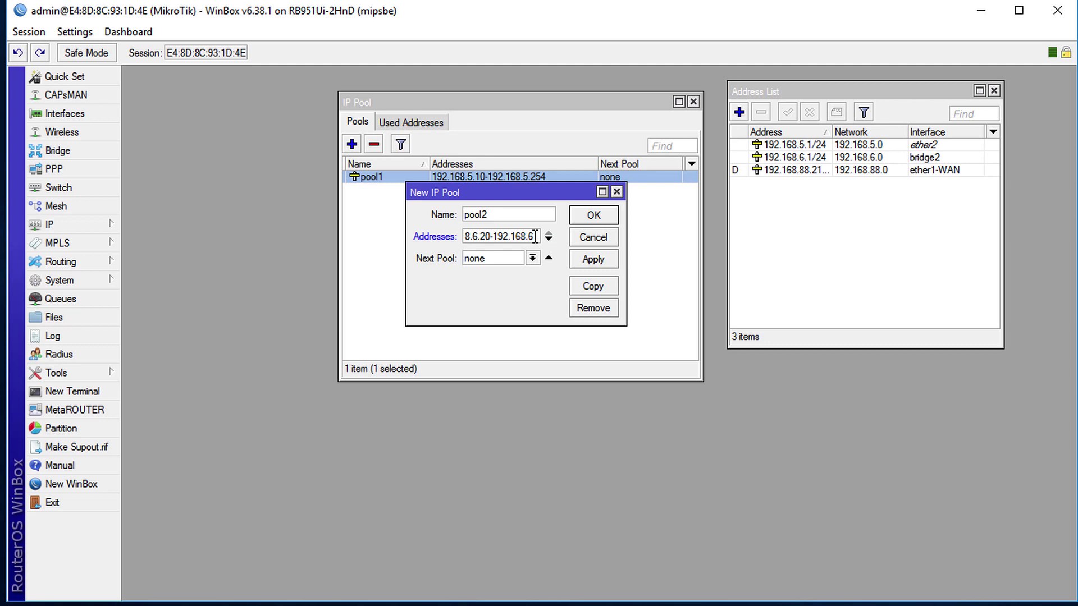
pyautogui.write('.30')
pyautogui.moveTo(626, 258); pyautogui.dragTo(699, 257)
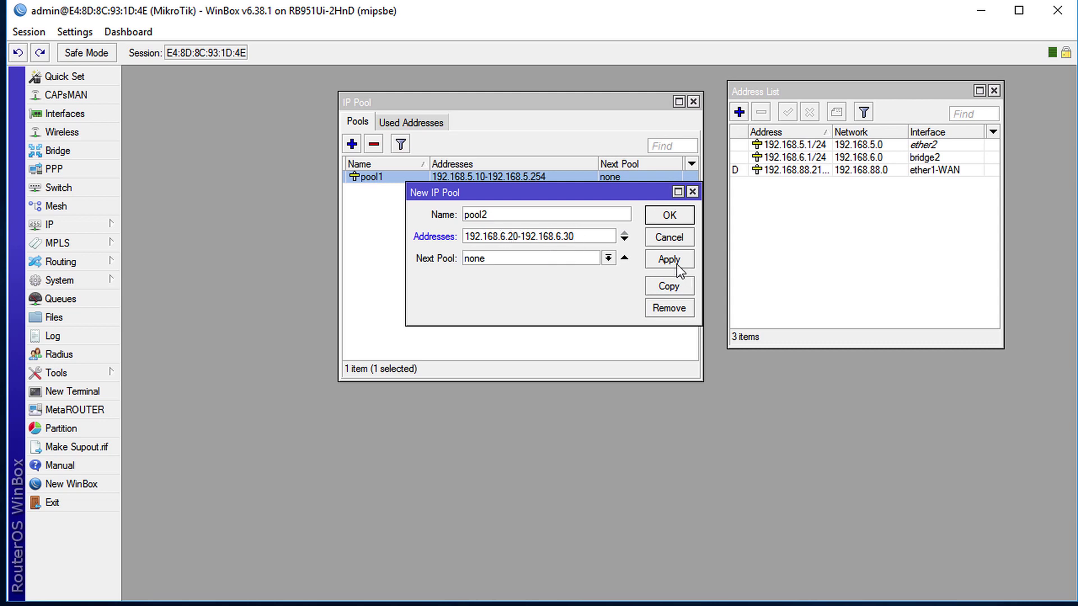
pyautogui.click(669, 218)
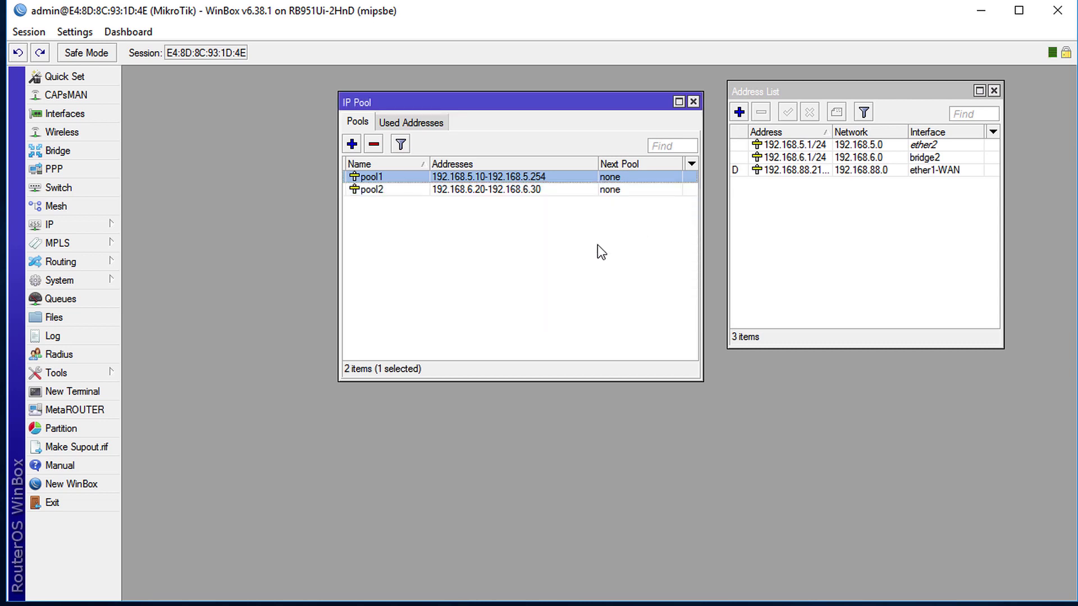
# Open IP > DHCP Server and select the existing dhcp1 server on bridge1.
pyautogui.moveTo(618, 100); pyautogui.dragTo(635, 84)
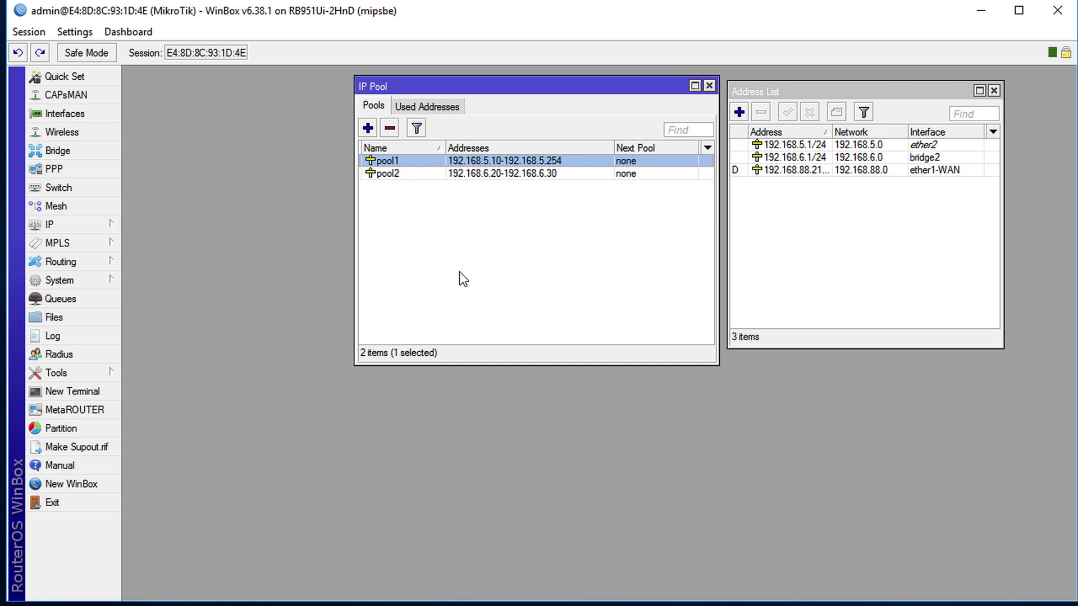
pyautogui.click(63, 225)
pyautogui.click(168, 283)
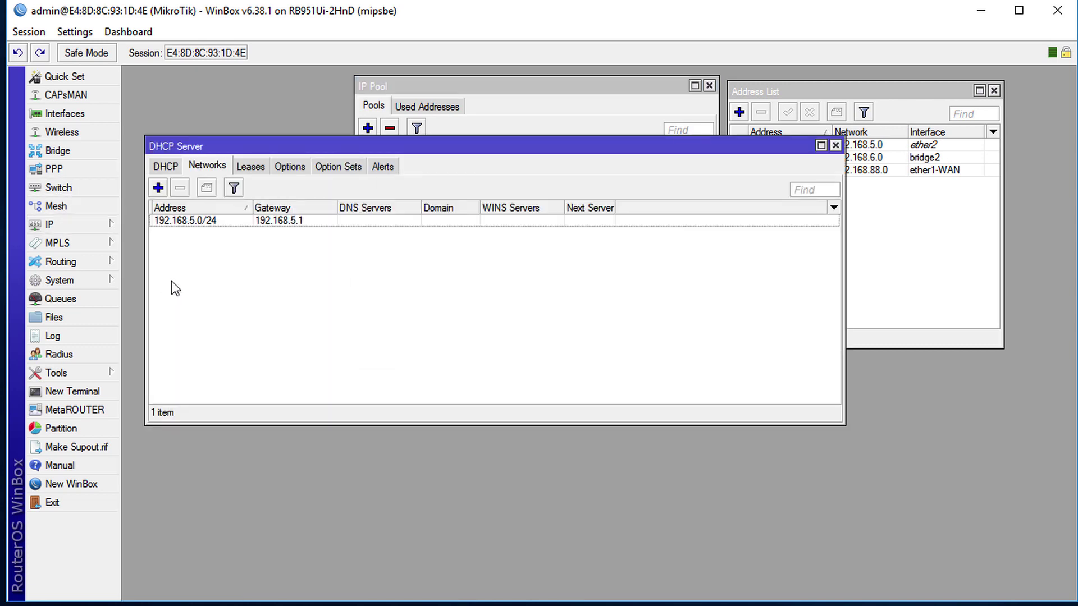
pyautogui.moveTo(342, 153); pyautogui.dragTo(403, 217)
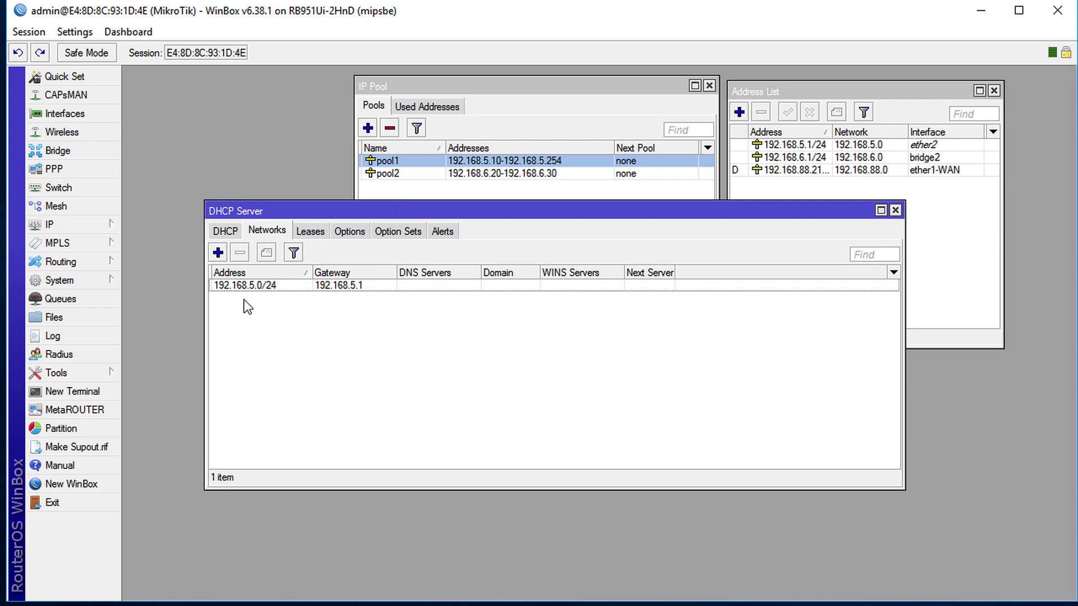
pyautogui.click(226, 231)
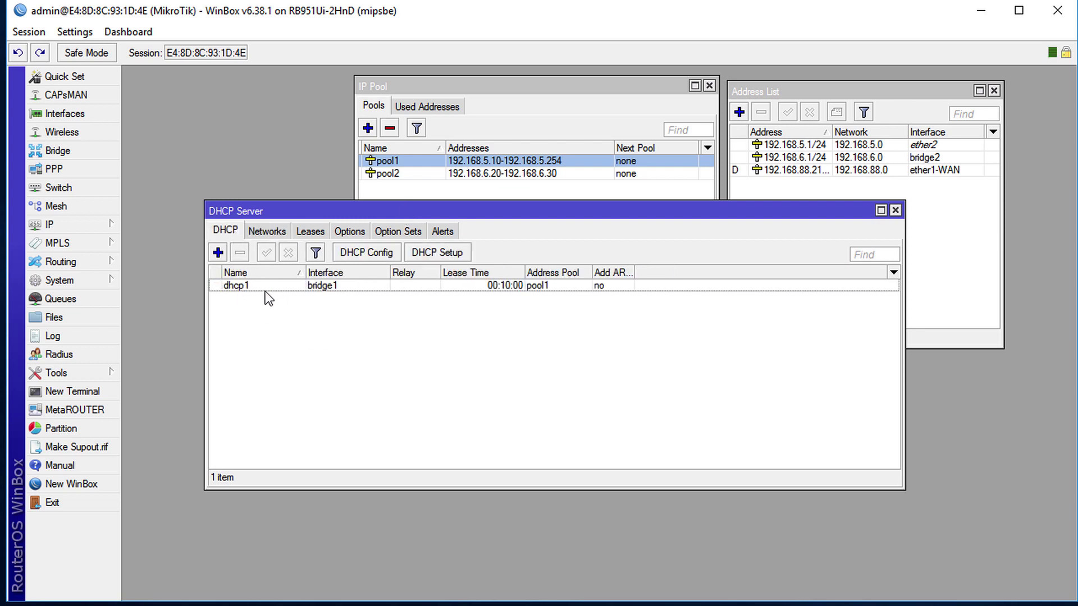
pyautogui.click(247, 288)
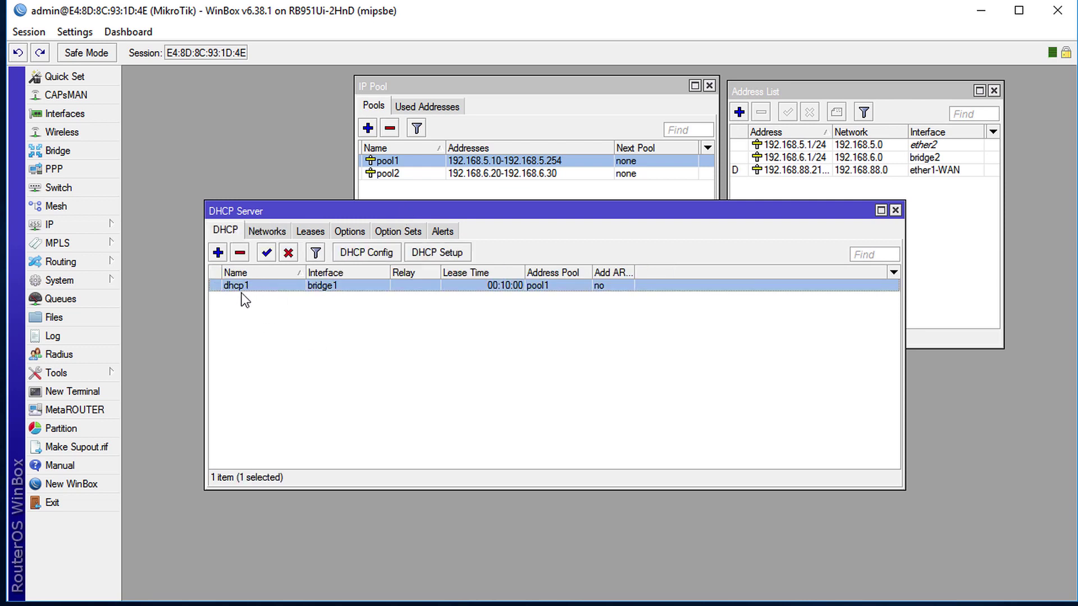
# Add a DHCP server named dhcp2 using address pool pool2 and apply it.
pyautogui.click(218, 251)
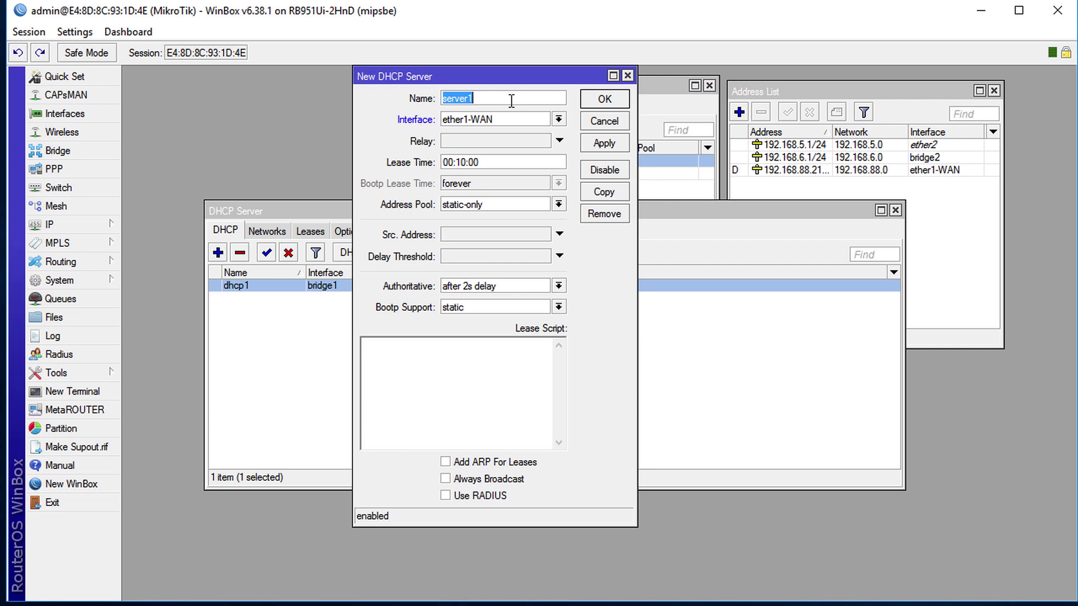
pyautogui.write('dhcp2')
pyautogui.moveTo(527, 75); pyautogui.dragTo(403, 76)
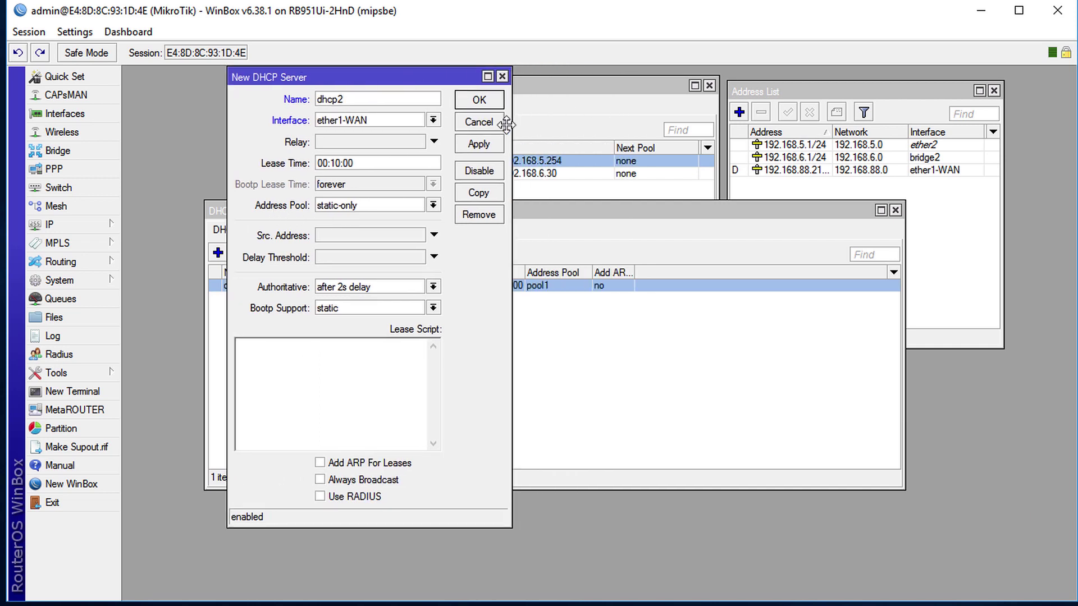
pyautogui.moveTo(507, 124); pyautogui.dragTo(569, 216)
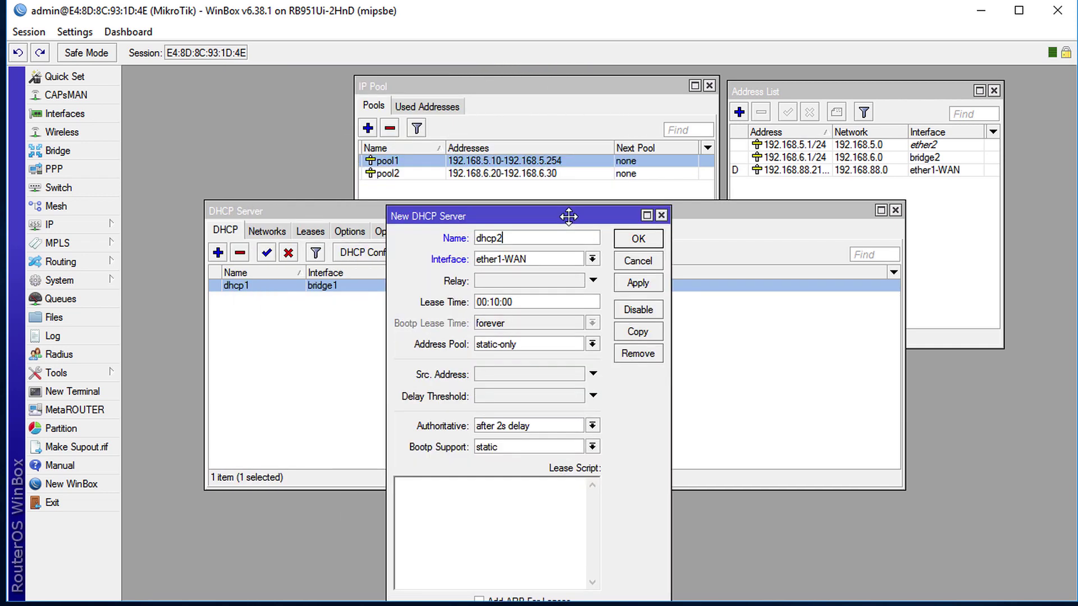
pyautogui.click(591, 345)
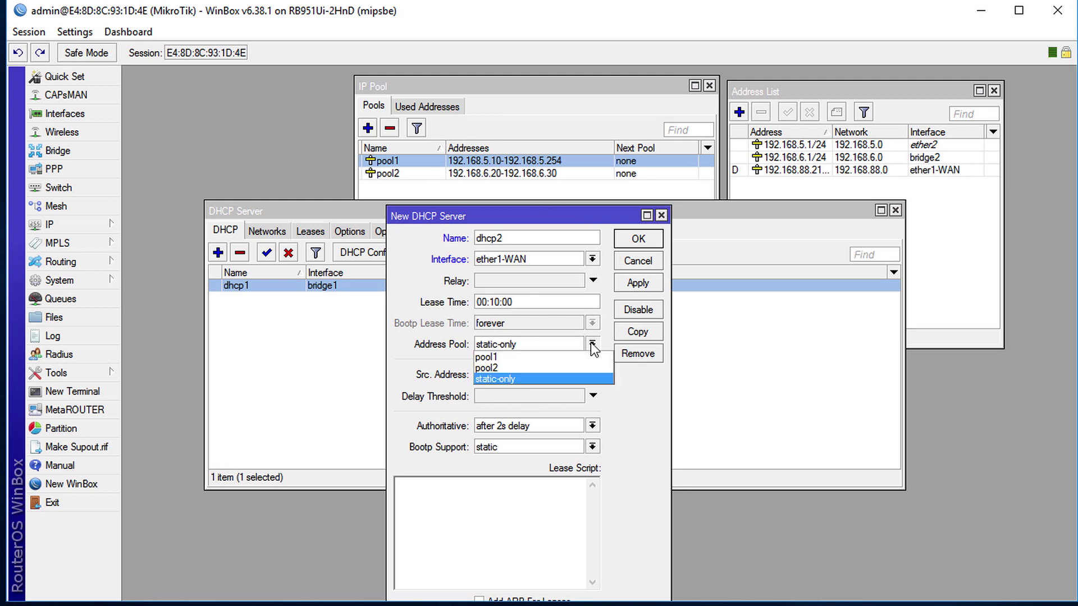
pyautogui.click(518, 372)
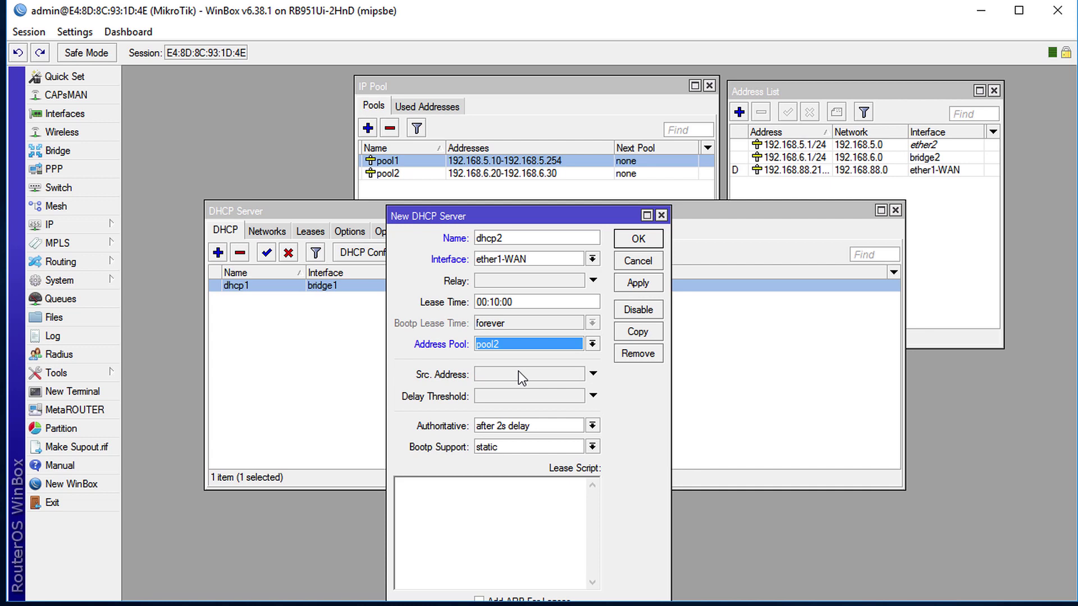
pyautogui.moveTo(557, 215); pyautogui.dragTo(547, 108)
pyautogui.click(621, 179)
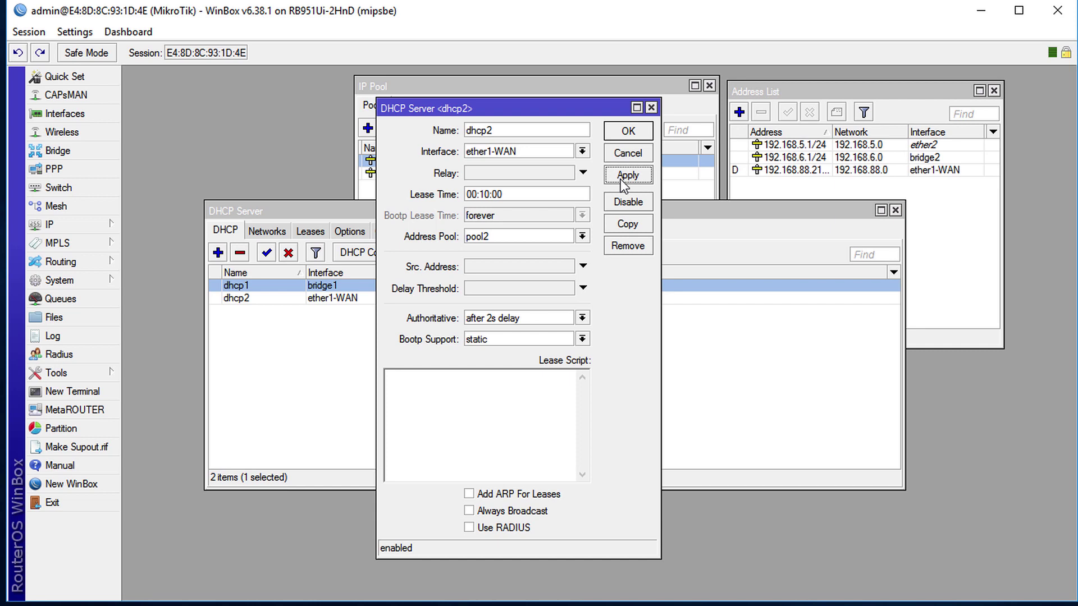
# Set dhcp2's interface to bridge2, apply and close its settings.
pyautogui.click(583, 152)
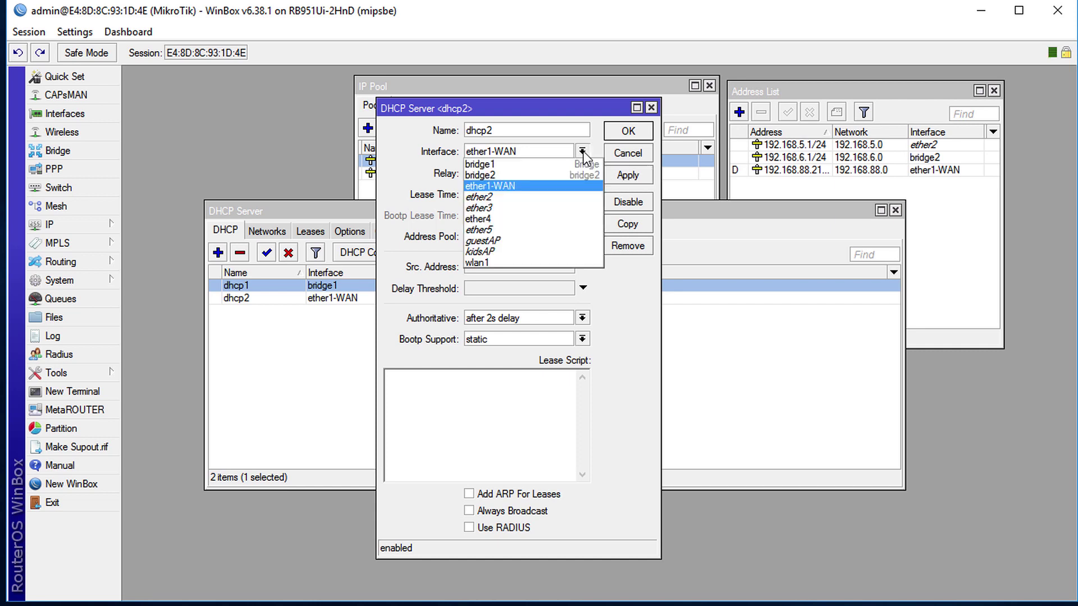
pyautogui.click(528, 178)
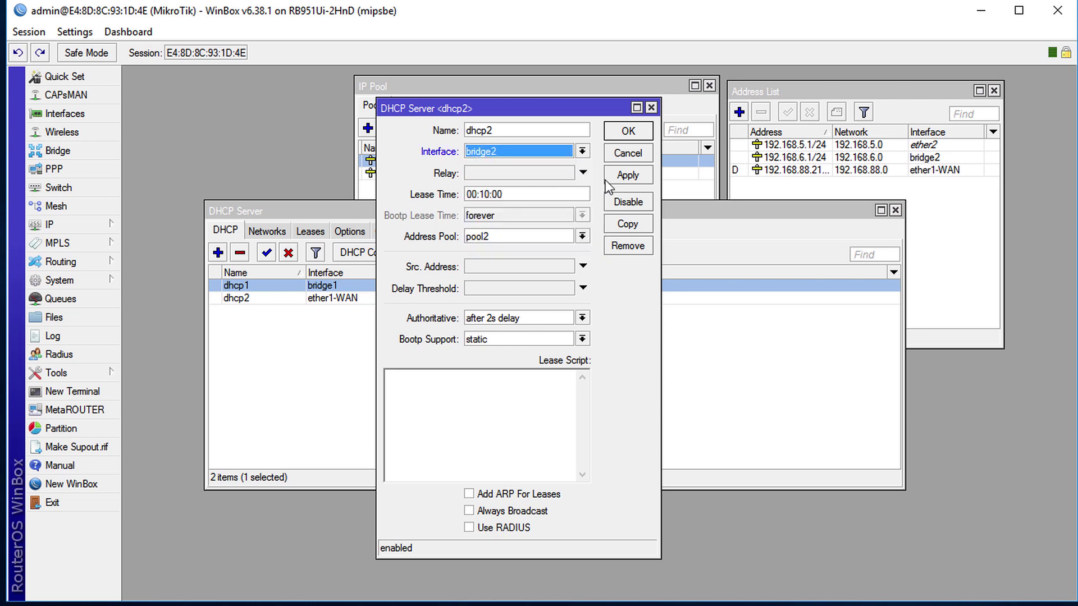
pyautogui.click(622, 176)
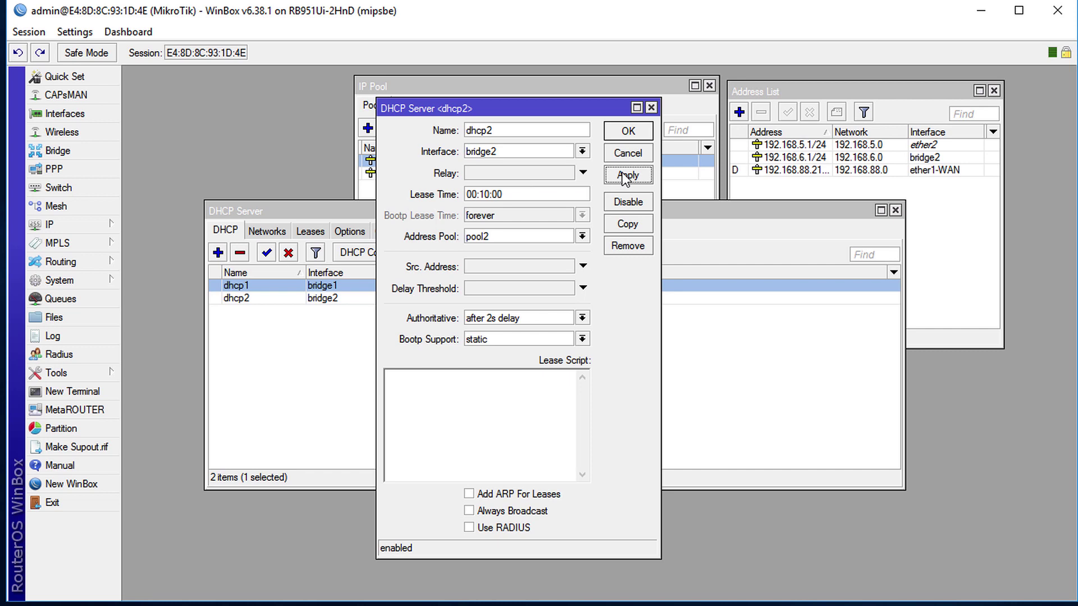
pyautogui.click(623, 130)
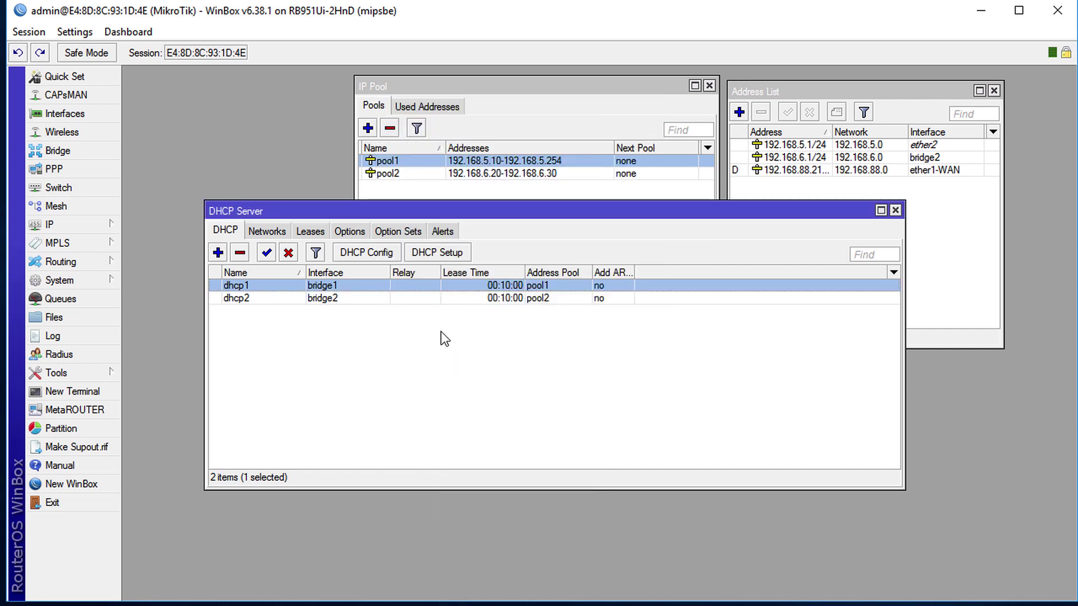
# Check dhcp2's 00:10:00 lease time unchanged, then switch to the DHCP Networks list.
pyautogui.click(483, 300)
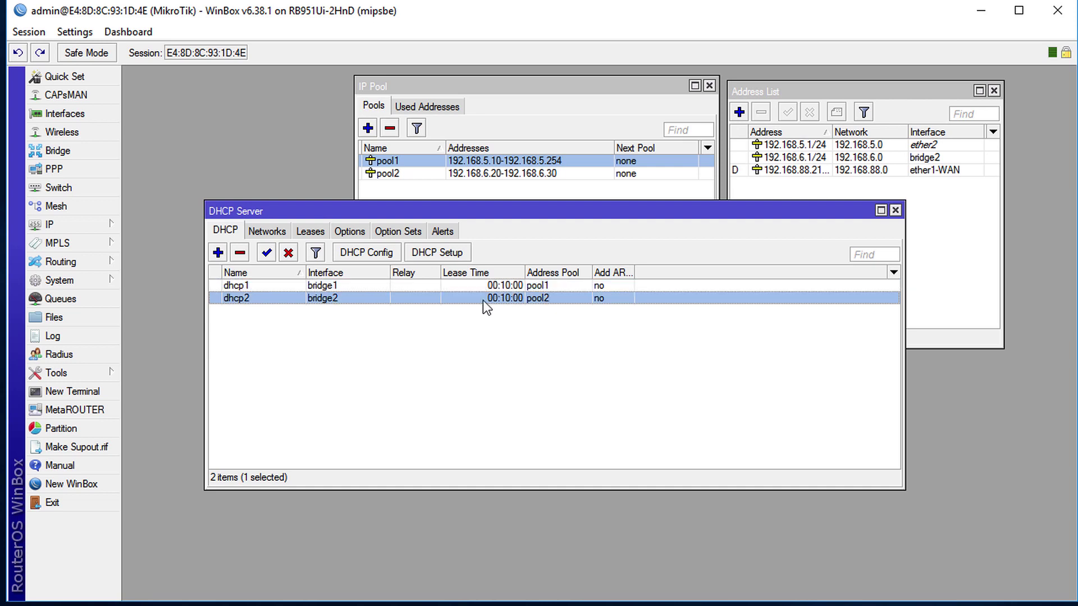
pyautogui.doubleClick(483, 299)
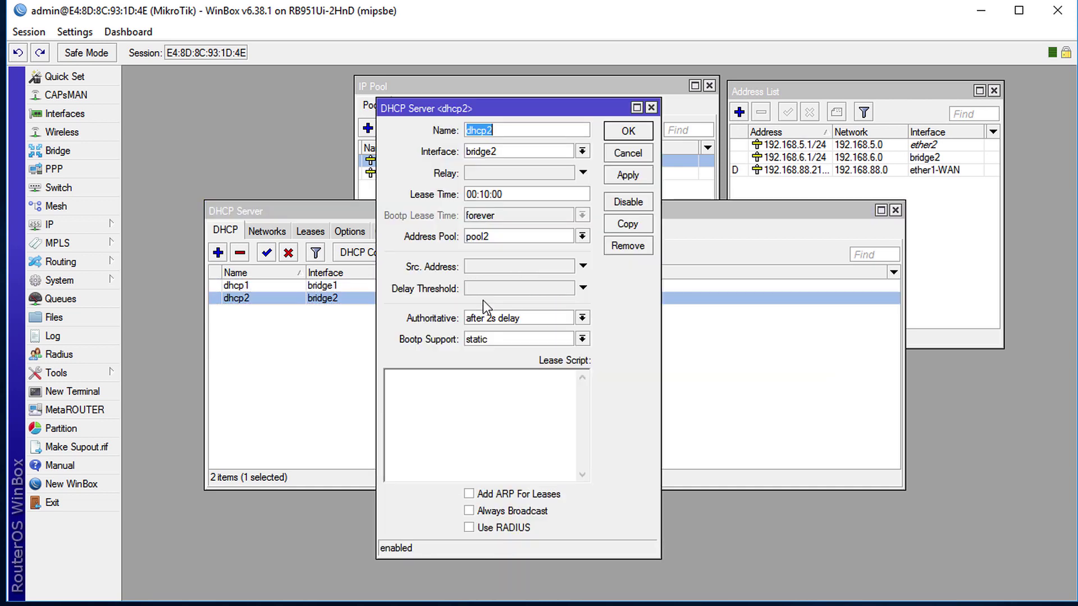
pyautogui.click(489, 194)
pyautogui.click(623, 135)
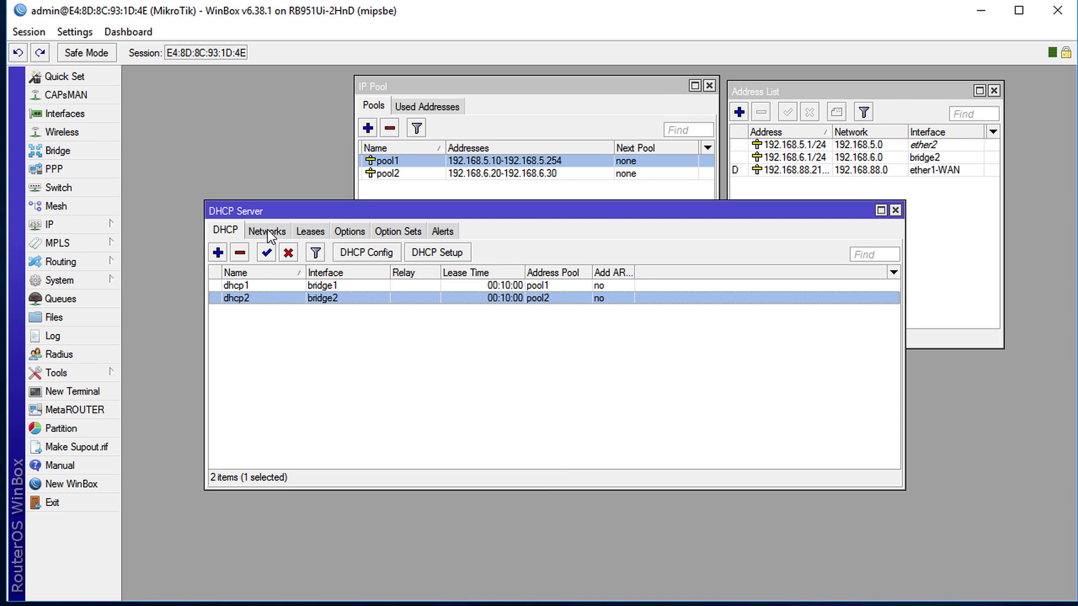
pyautogui.click(267, 230)
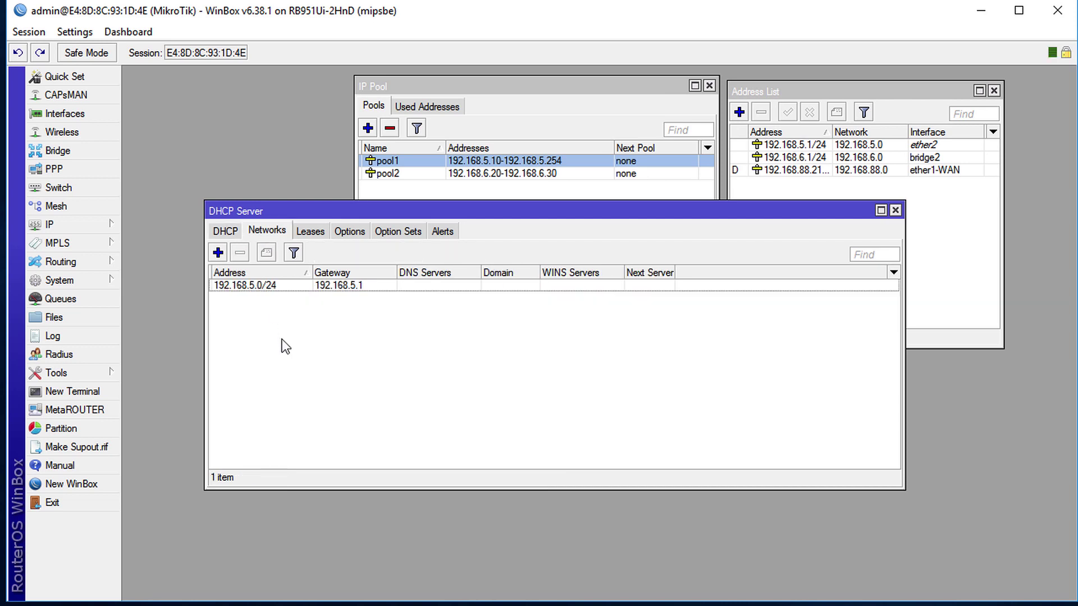
# Add DHCP network 192.168.6.0/24 with gateway 192.168.6.1 and netmask 24.
pyautogui.click(218, 252)
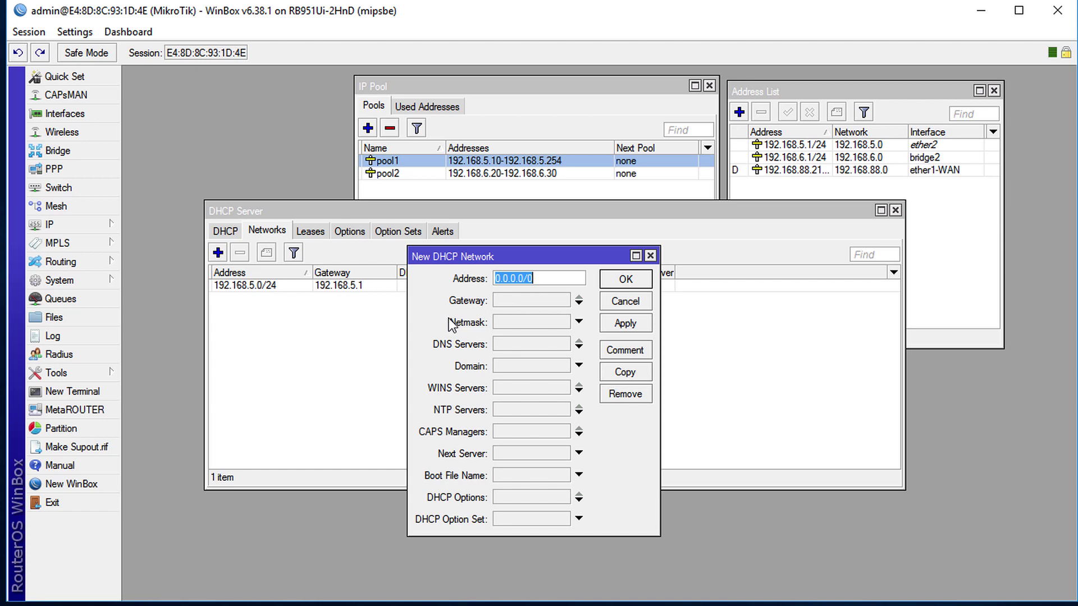
pyautogui.write('192.')
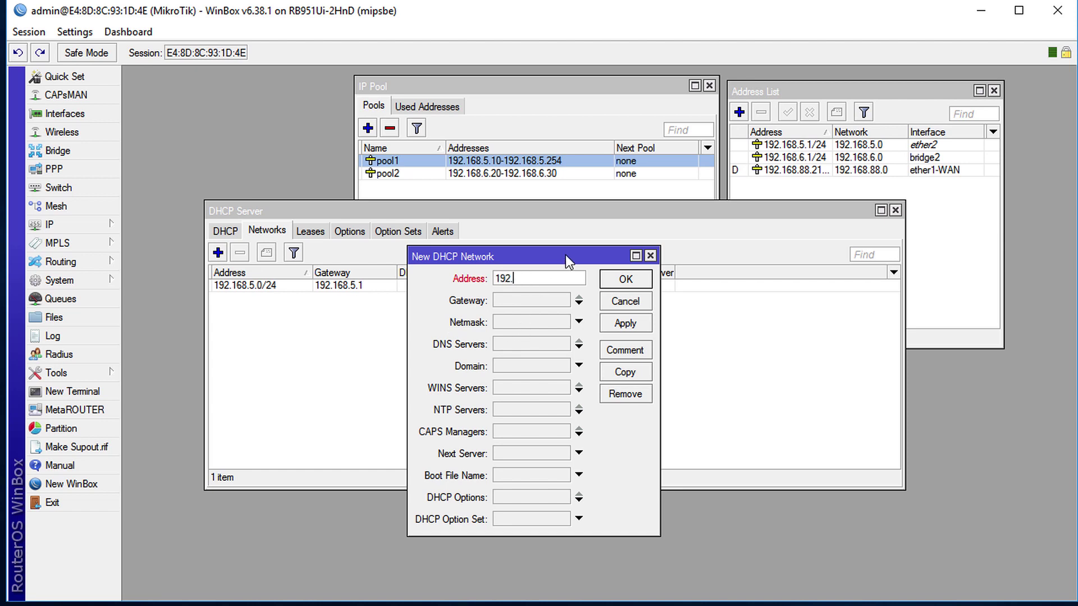
pyautogui.write('168.6.0/24')
pyautogui.click(525, 303)
pyautogui.write('19')
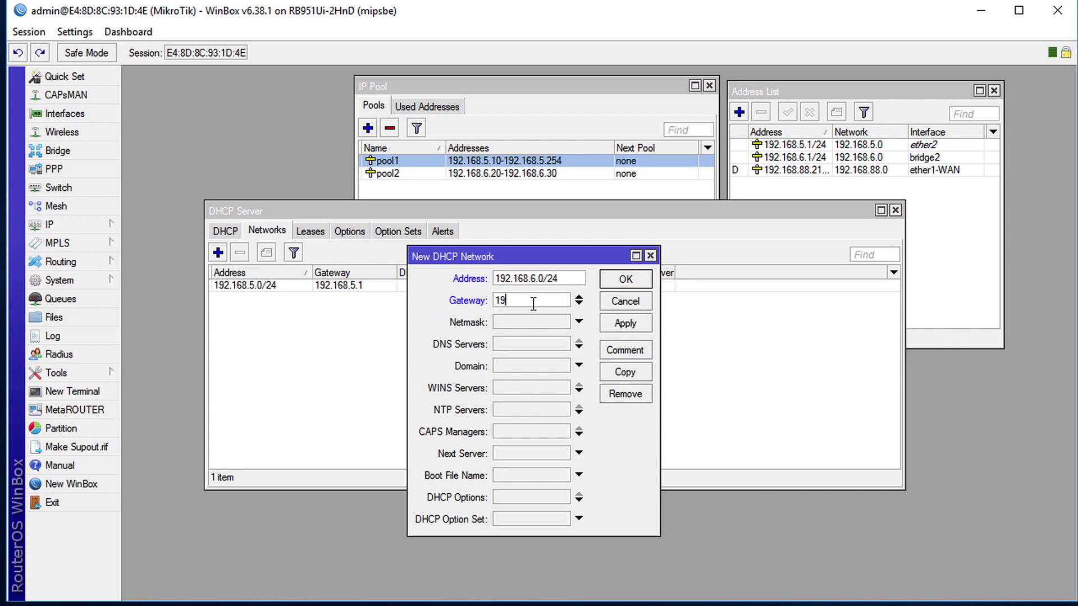
pyautogui.write('2.168.6.1')
pyautogui.click(533, 324)
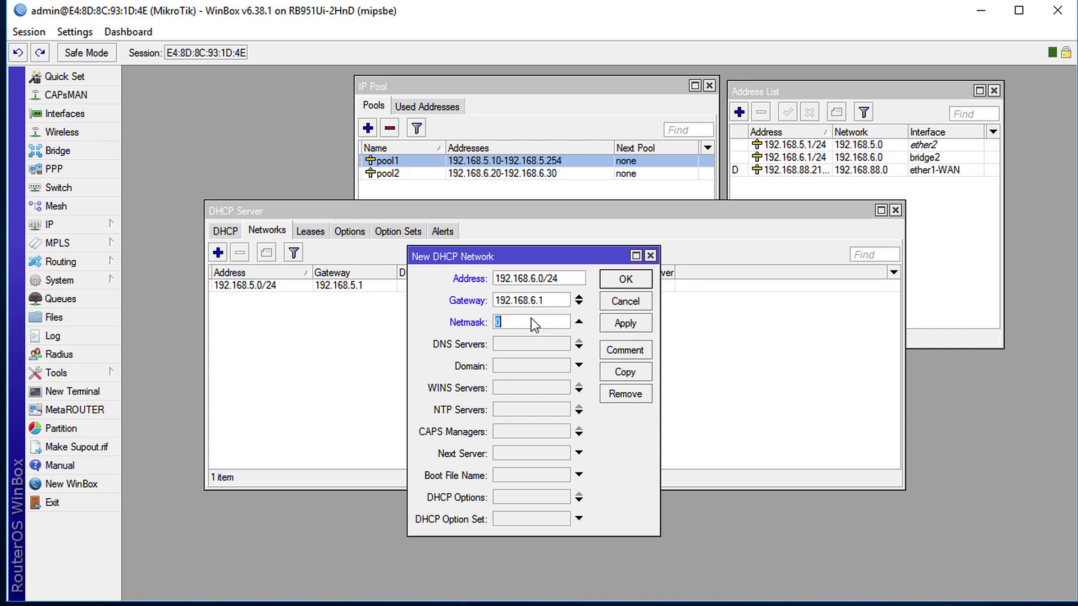
pyautogui.write('24')
pyautogui.click(637, 325)
pyautogui.click(631, 281)
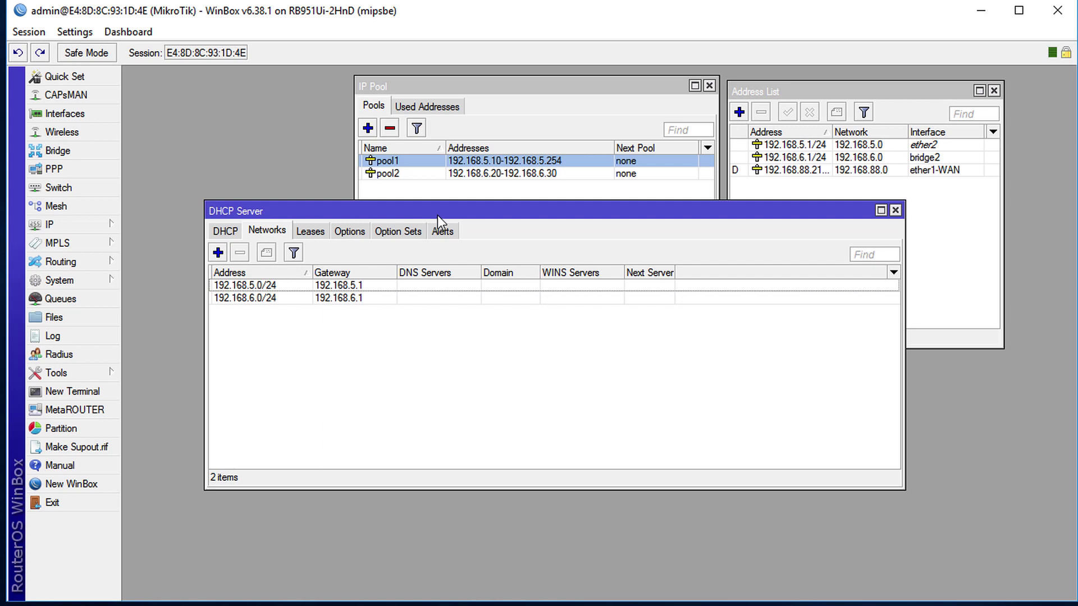
# Review the DHCP servers, bridge2's 192.168.6.1/24 address and pool2's range.
pyautogui.moveTo(437, 215); pyautogui.dragTo(466, 236)
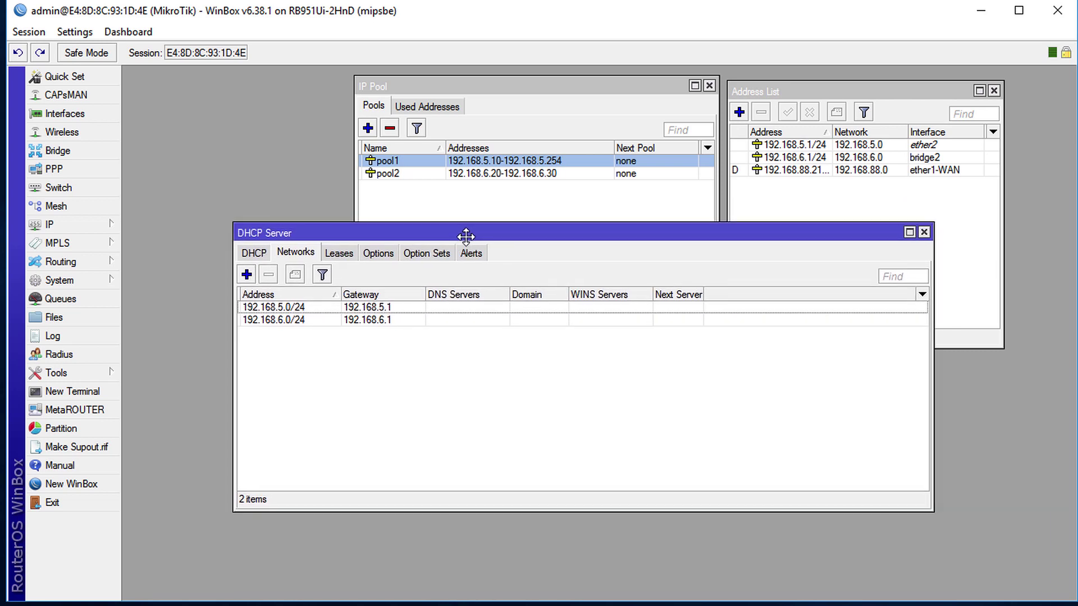
pyautogui.click(254, 254)
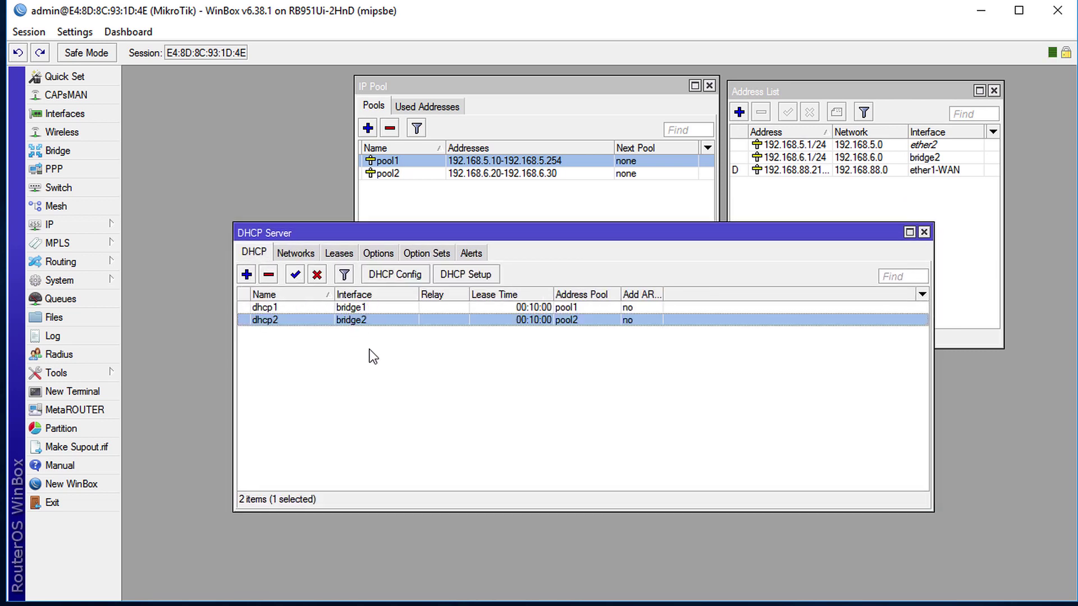
pyautogui.click(810, 92)
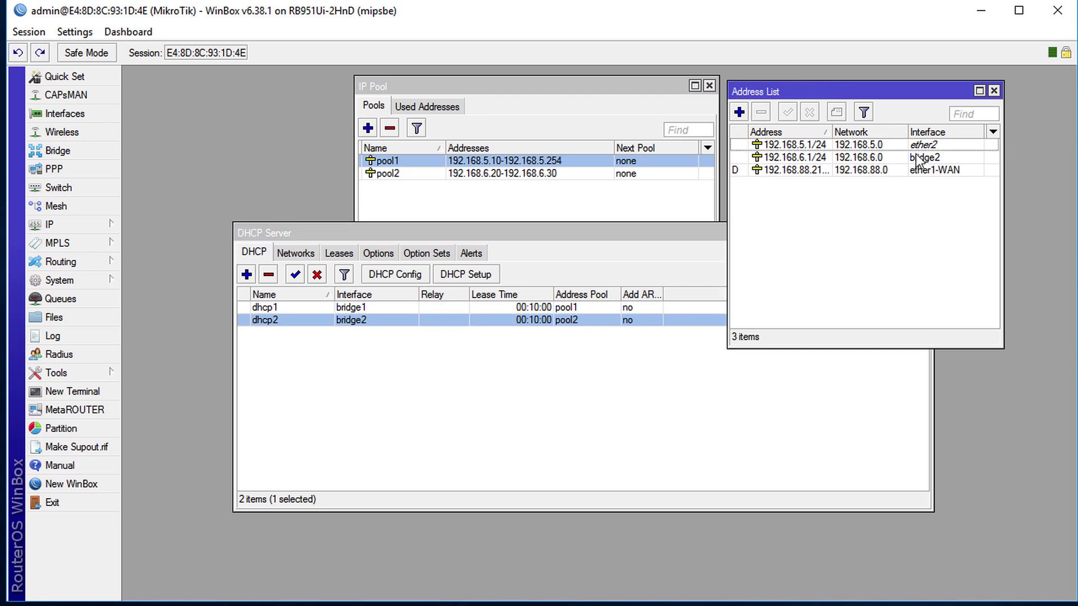
pyautogui.click(817, 158)
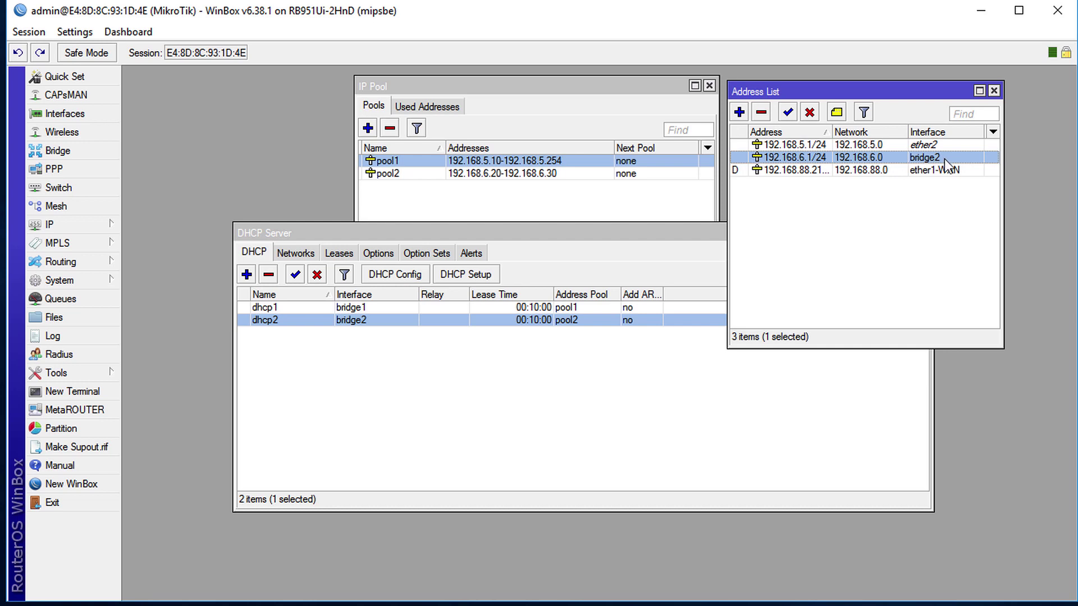
pyautogui.click(506, 174)
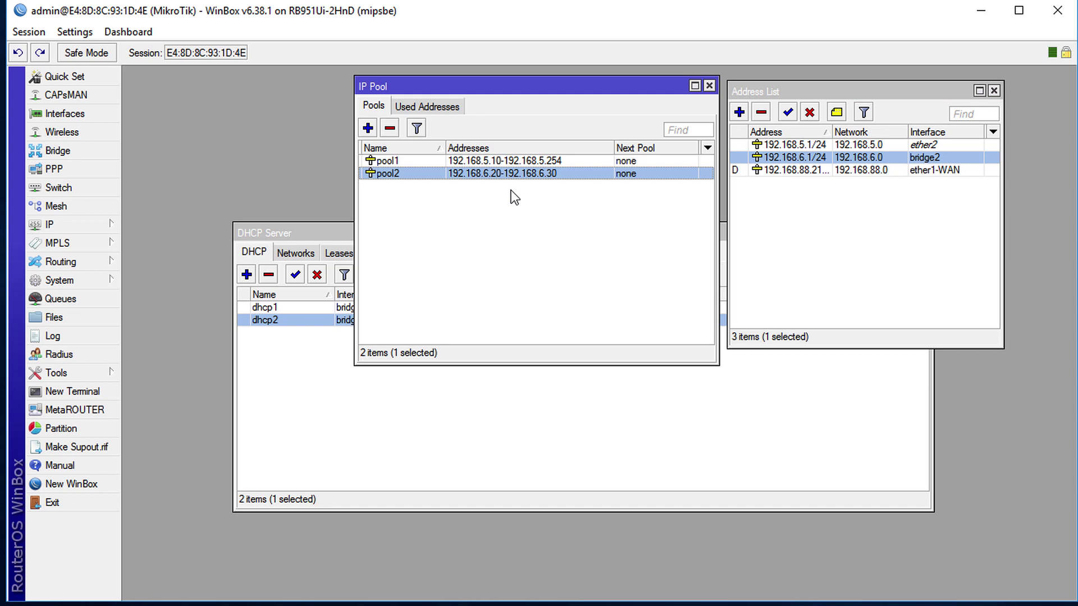
# Confirm the 192.168.6.0/24 entry in the DHCP Networks list, then return to the servers list.
pyautogui.click(320, 230)
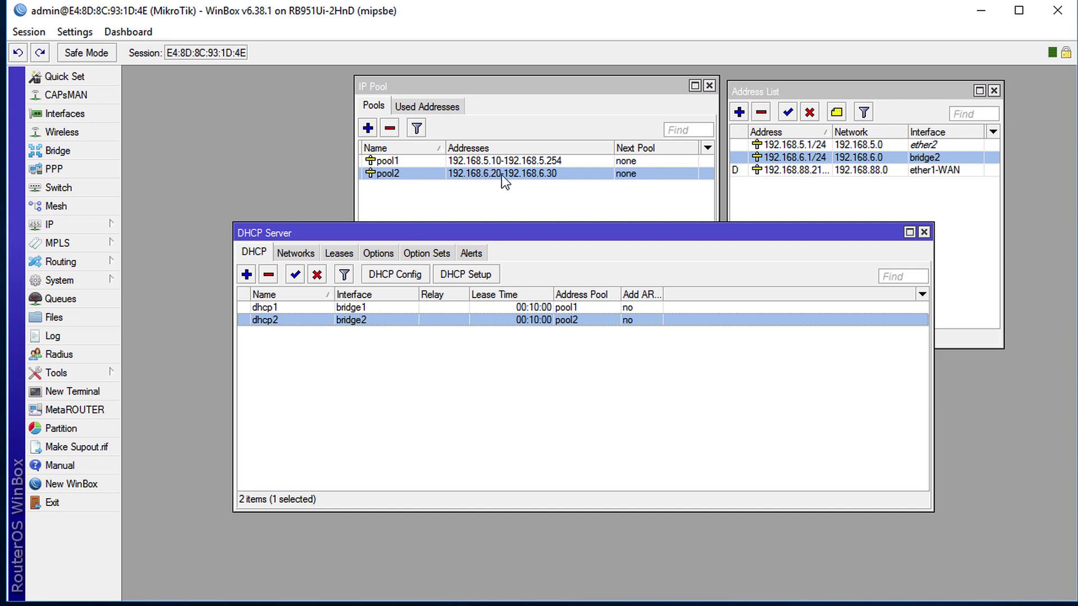
pyautogui.click(292, 254)
pyautogui.moveTo(314, 329)
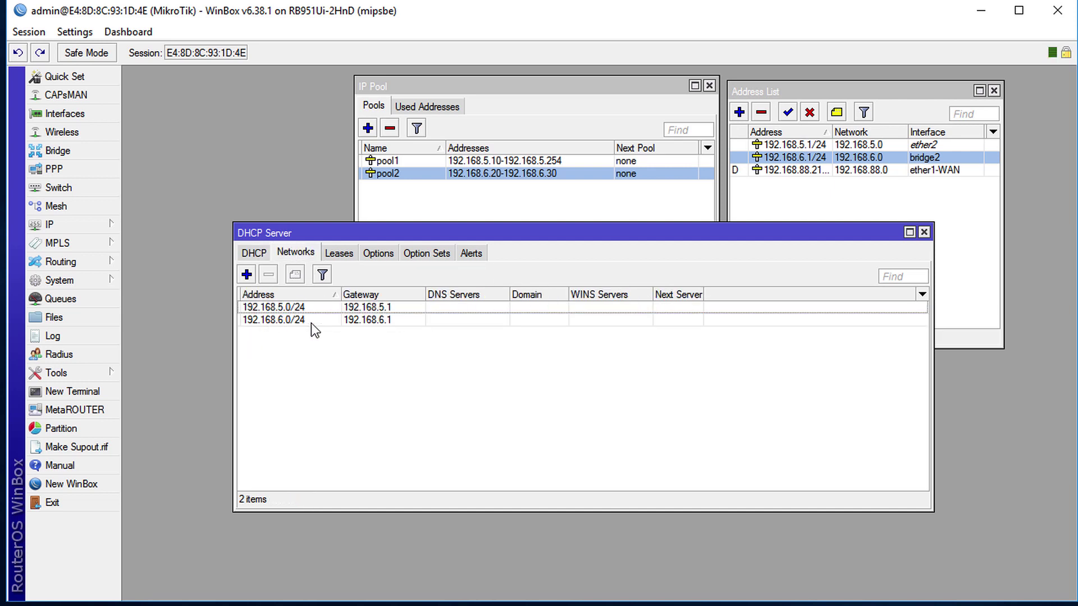
pyautogui.click(273, 320)
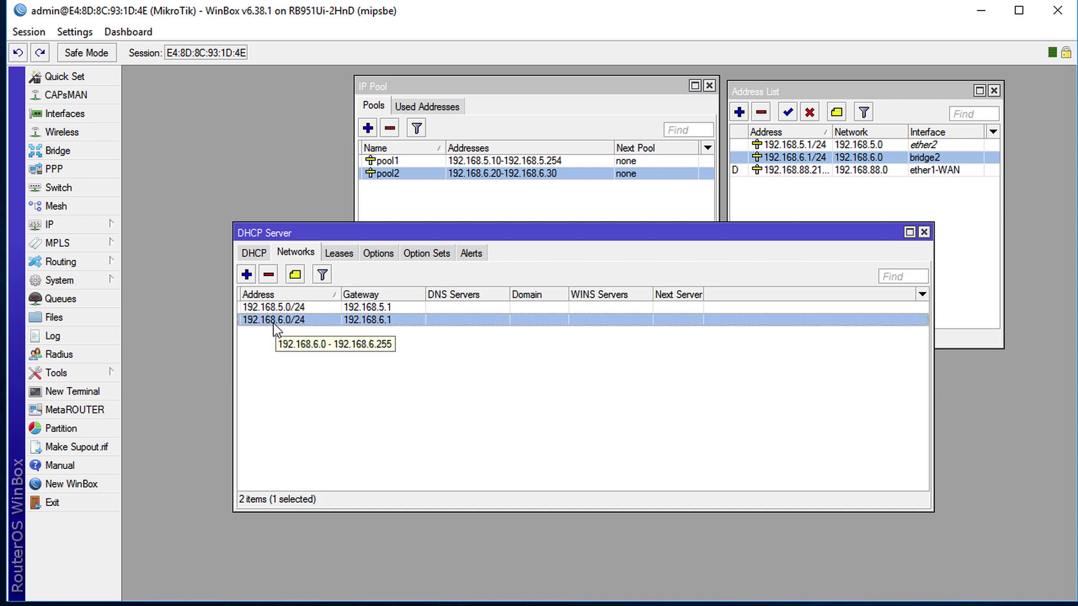
pyautogui.click(255, 257)
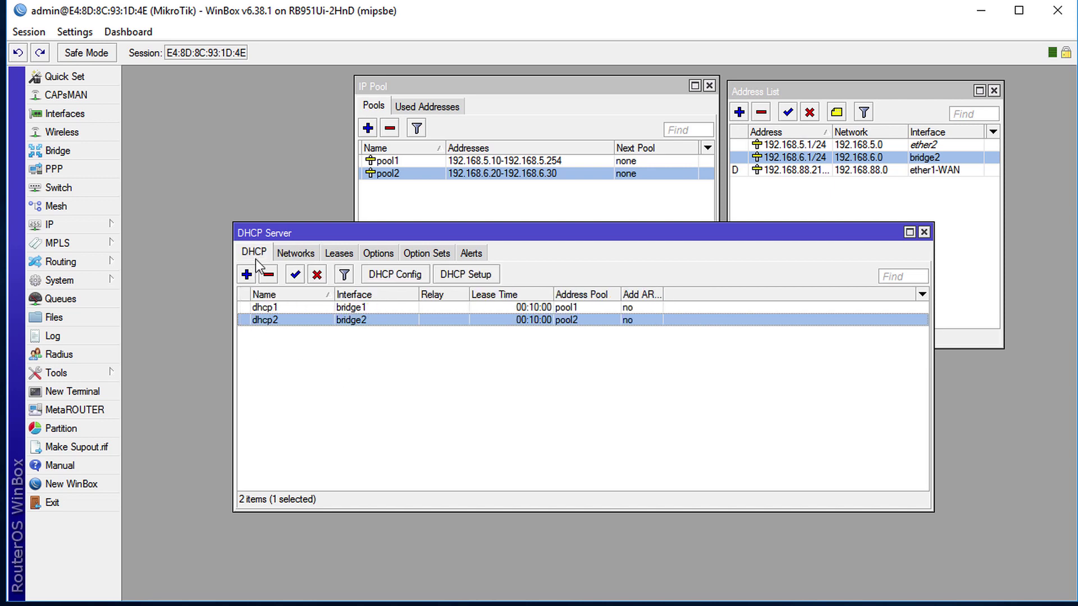
pyautogui.click(339, 256)
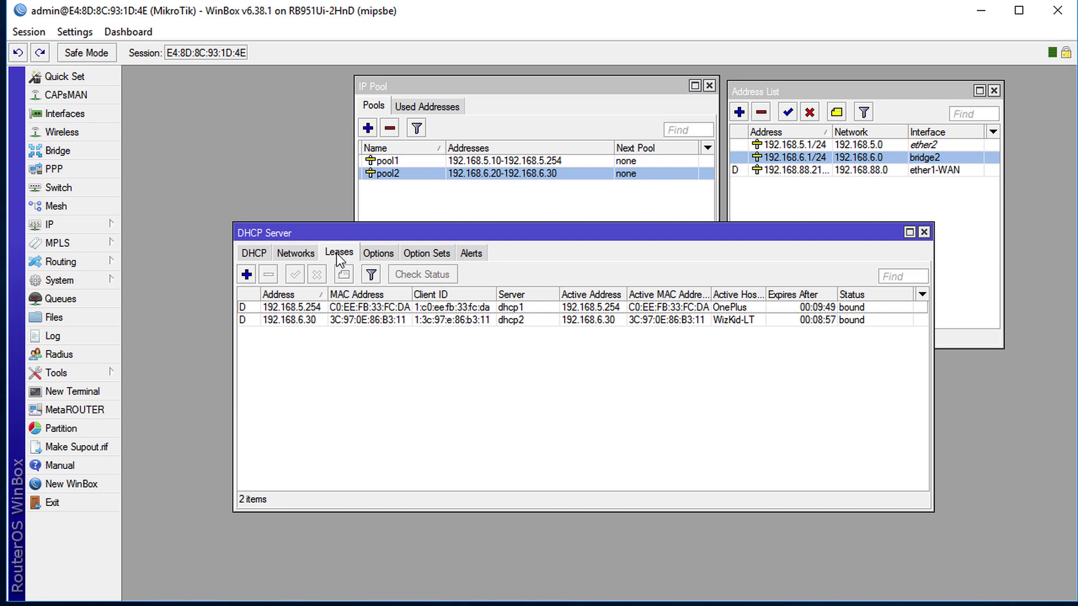
pyautogui.moveTo(575, 231); pyautogui.dragTo(571, 208)
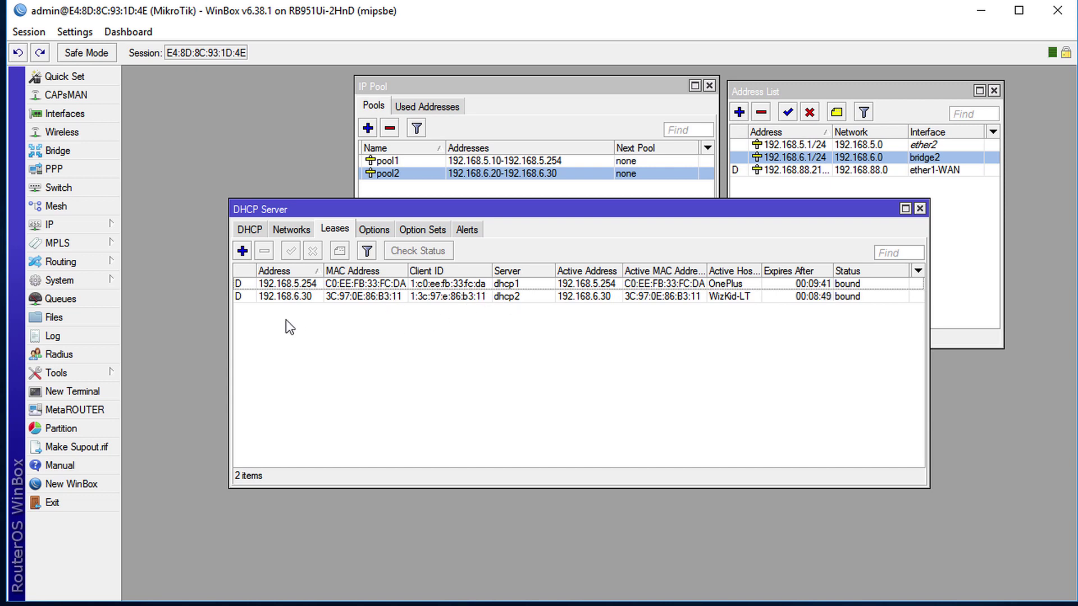
pyautogui.click(304, 286)
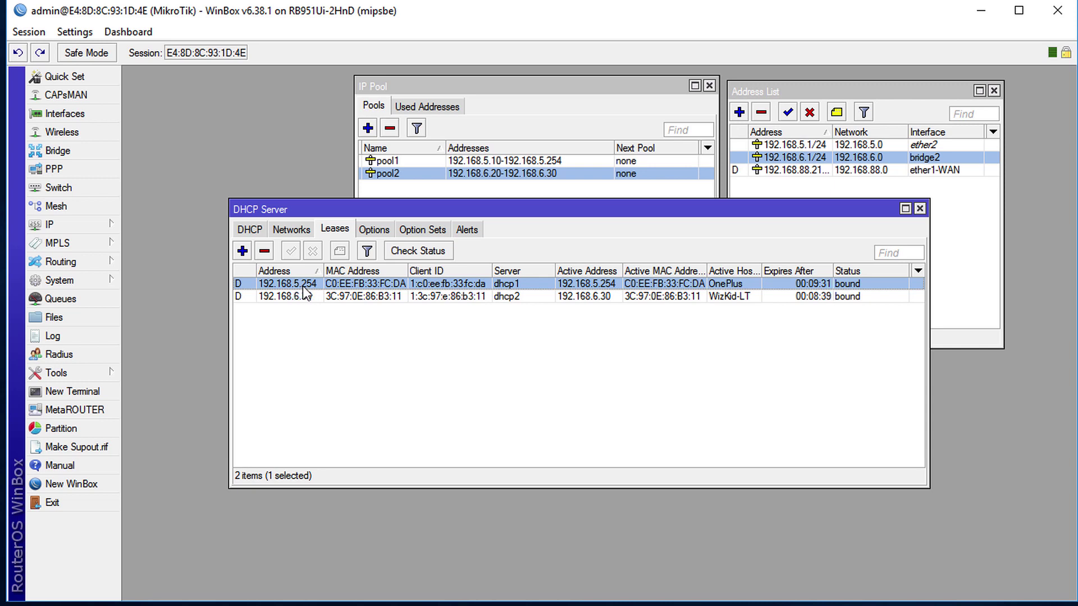
pyautogui.click(305, 297)
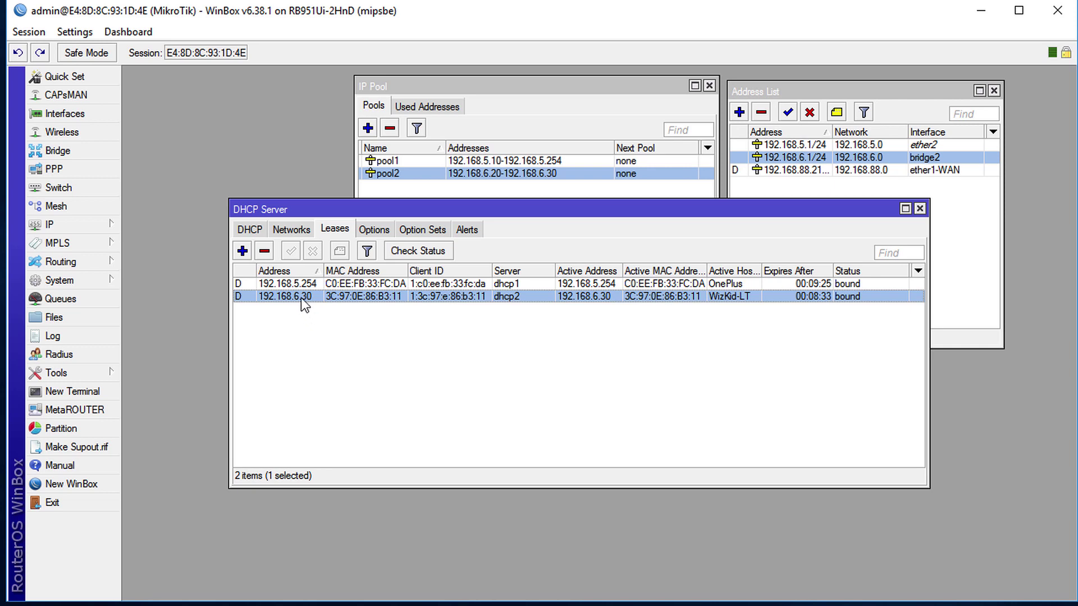
pyautogui.click(525, 284)
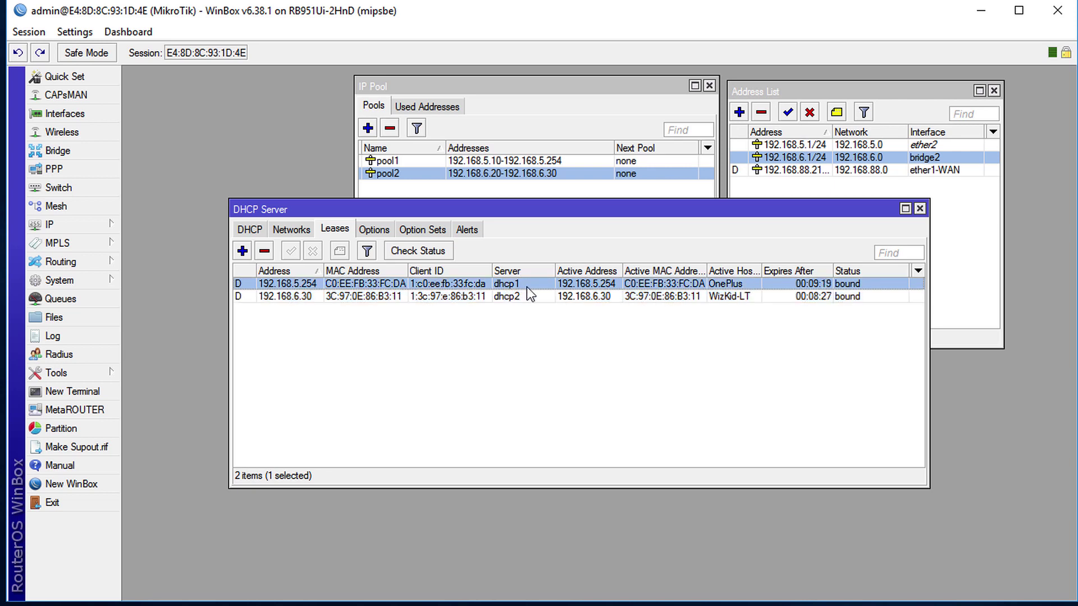
pyautogui.click(527, 295)
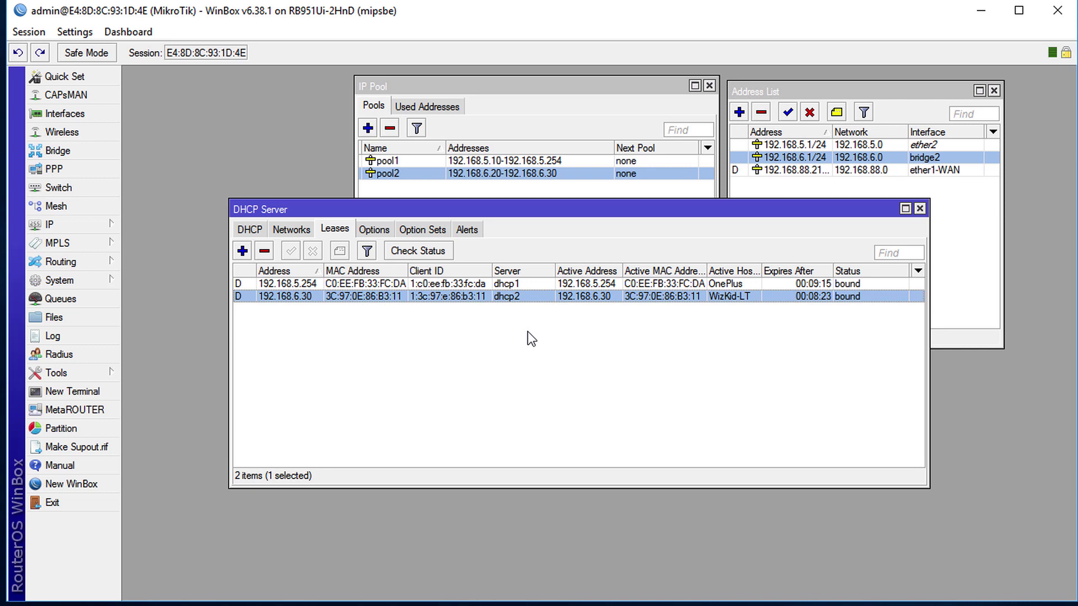
# Show the DHCP server list with dhcp1 (bridge1, pool1) and dhcp2 (bridge2, pool2).
pyautogui.click(250, 228)
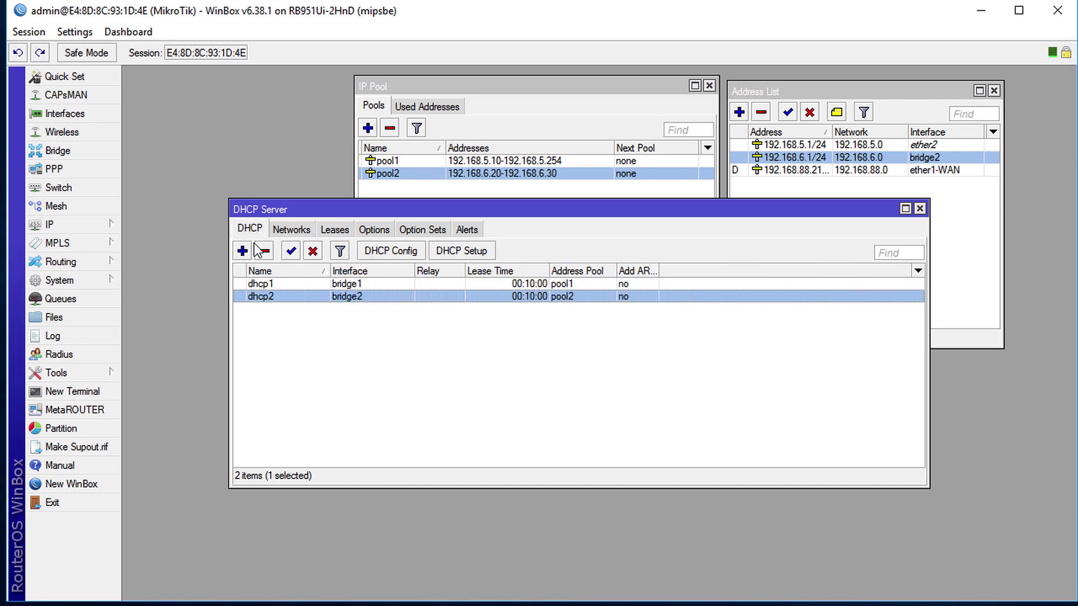